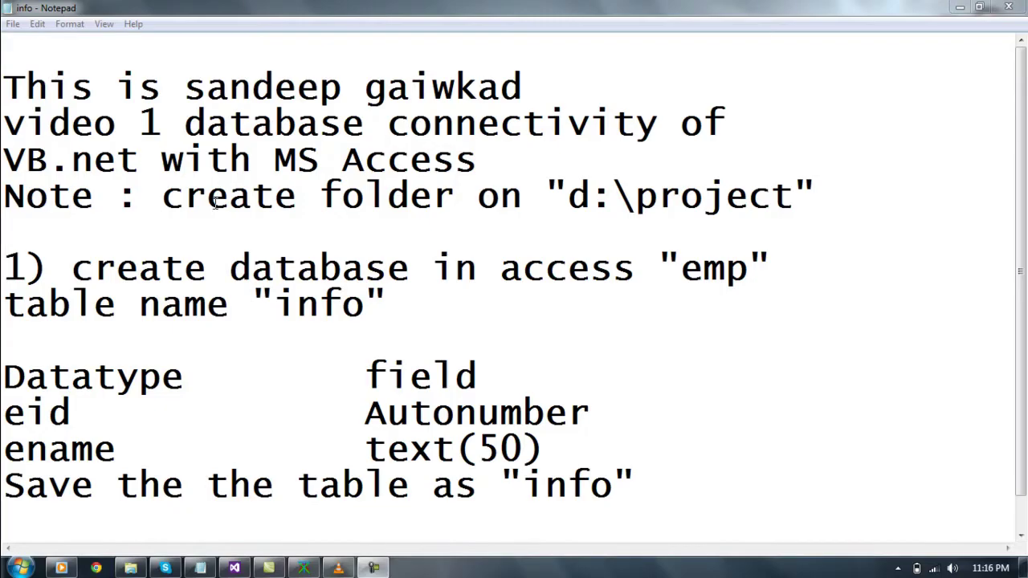
# Highlight the intro, video title, project-folder note, database name emp and table name info lines.
pyautogui.moveTo(10, 86); pyautogui.dragTo(539, 72)
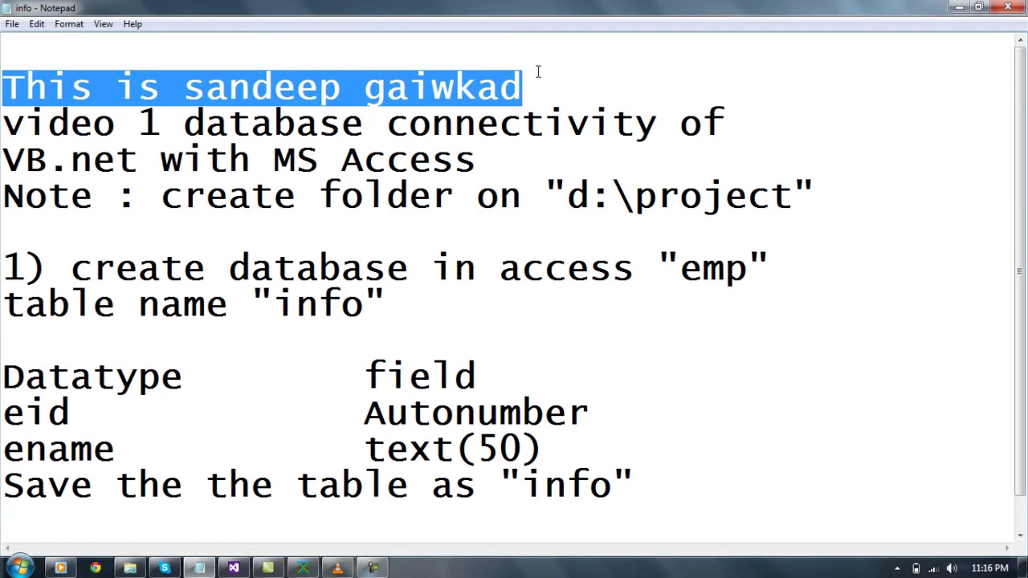
pyautogui.moveTo(12, 122); pyautogui.dragTo(733, 125)
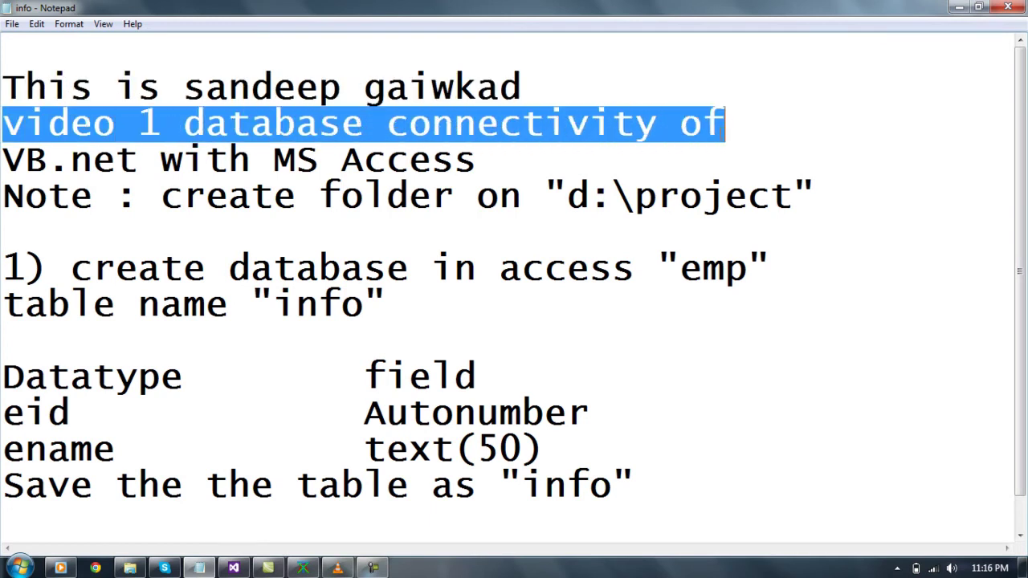
pyautogui.moveTo(638, 146); pyautogui.dragTo(606, 156)
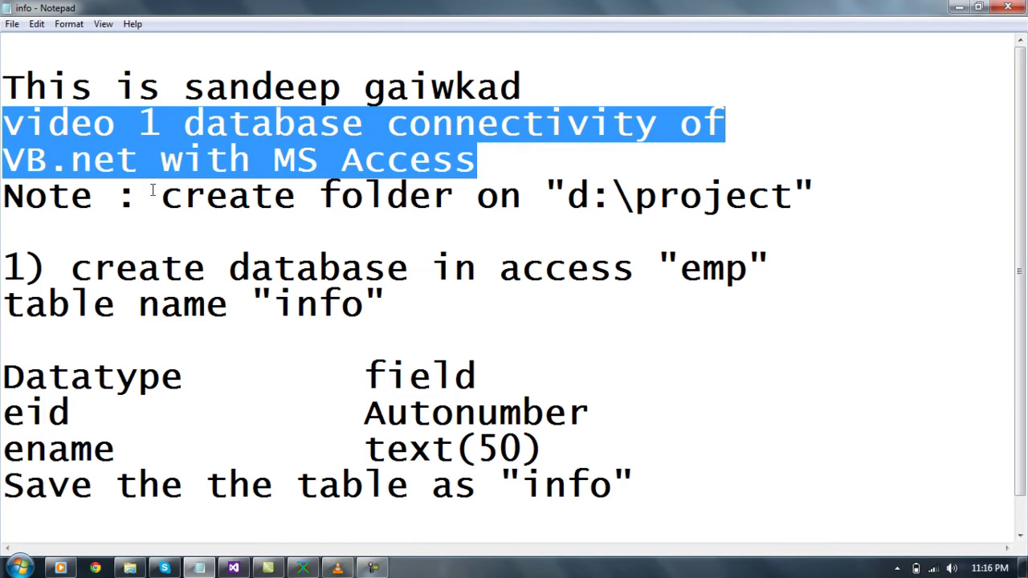
pyautogui.moveTo(6, 196); pyautogui.dragTo(828, 207)
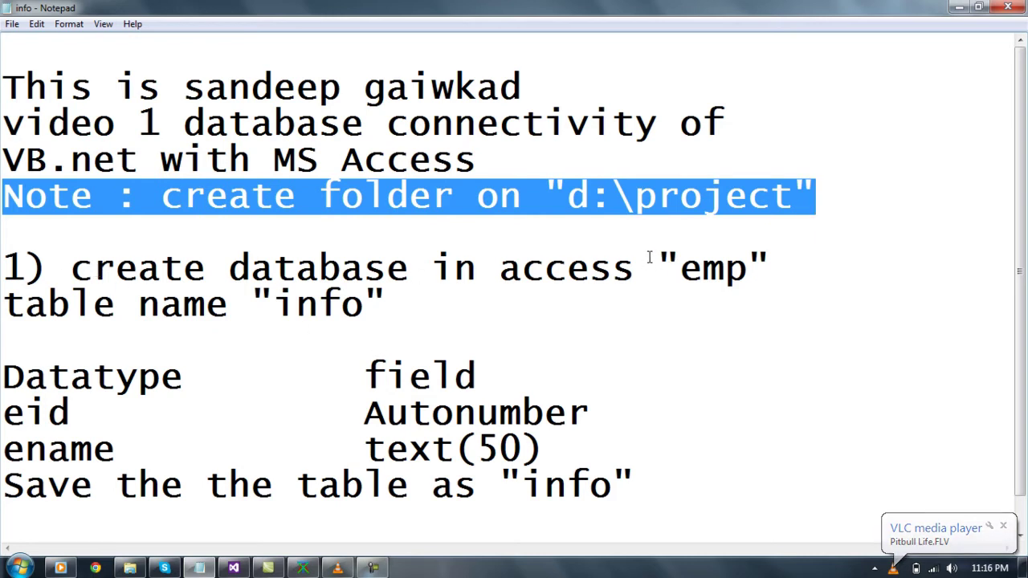
pyautogui.moveTo(657, 267); pyautogui.dragTo(773, 268)
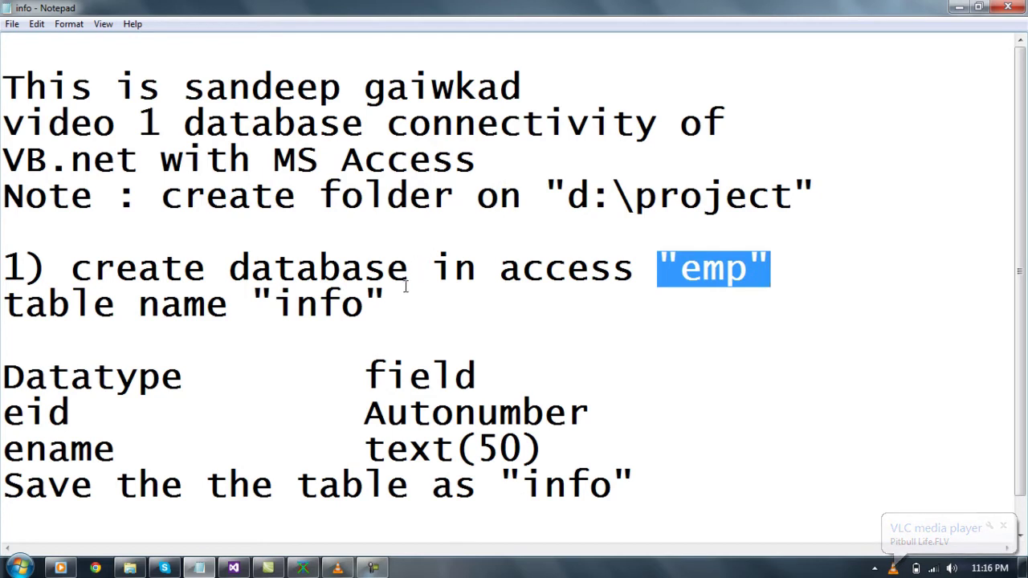
pyautogui.moveTo(3, 304); pyautogui.dragTo(392, 300)
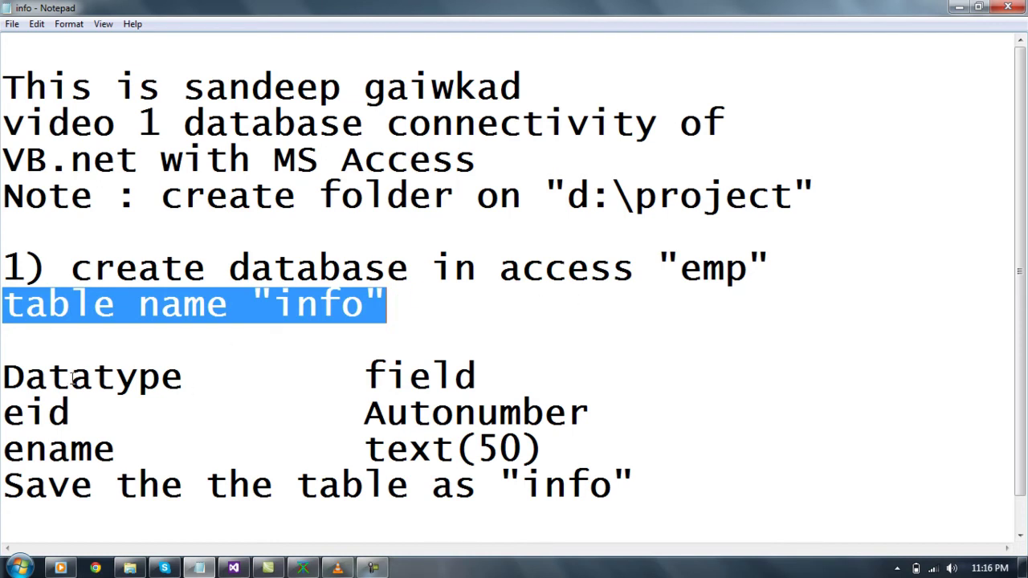
# Highlight the eid Autonumber and ename text(50) field rows and the save-table instruction.
pyautogui.moveTo(78, 411); pyautogui.dragTo(1, 412)
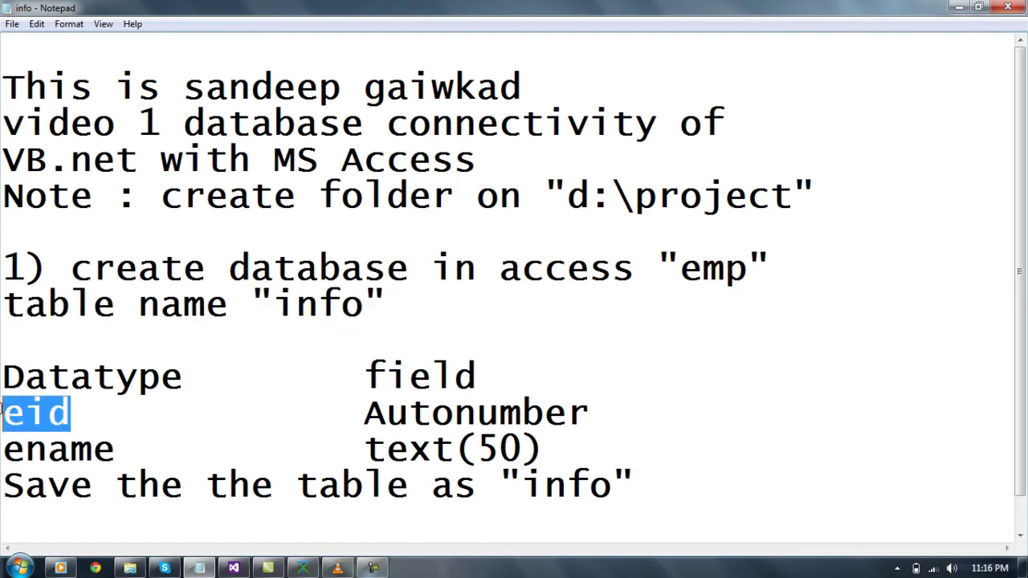
pyautogui.click(369, 399)
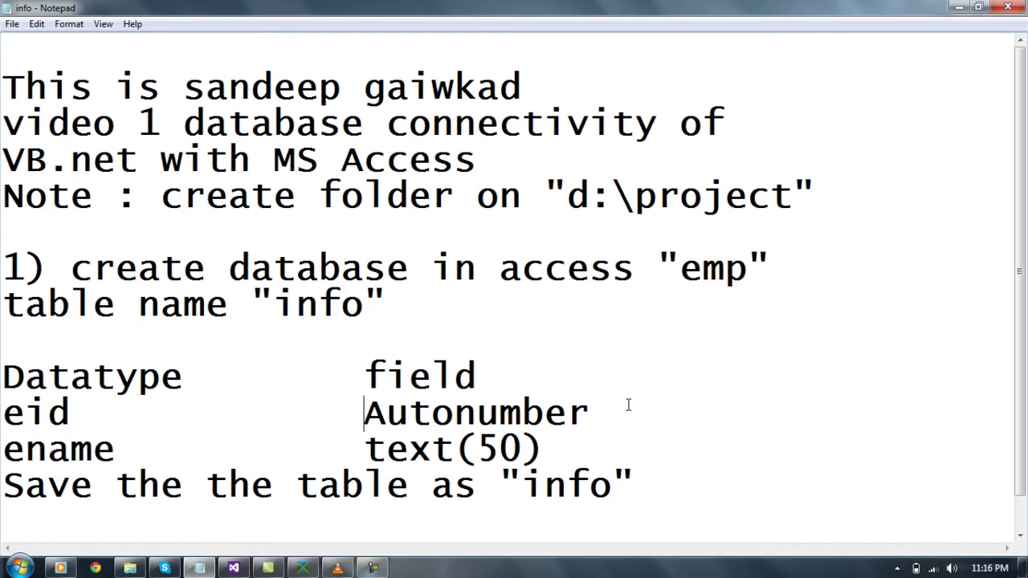
pyautogui.moveTo(627, 404); pyautogui.dragTo(2, 411)
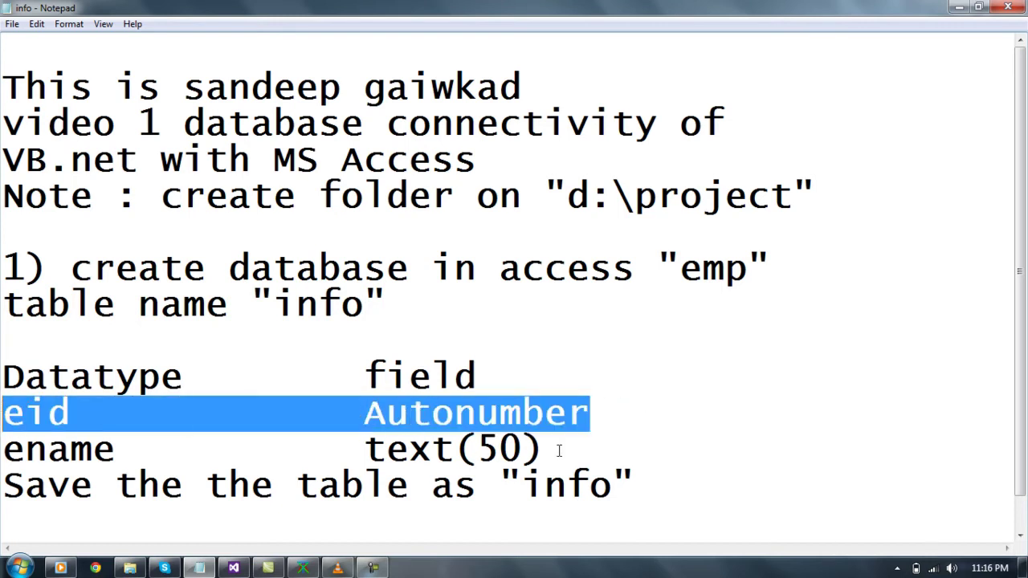
pyautogui.moveTo(566, 446); pyautogui.dragTo(2, 452)
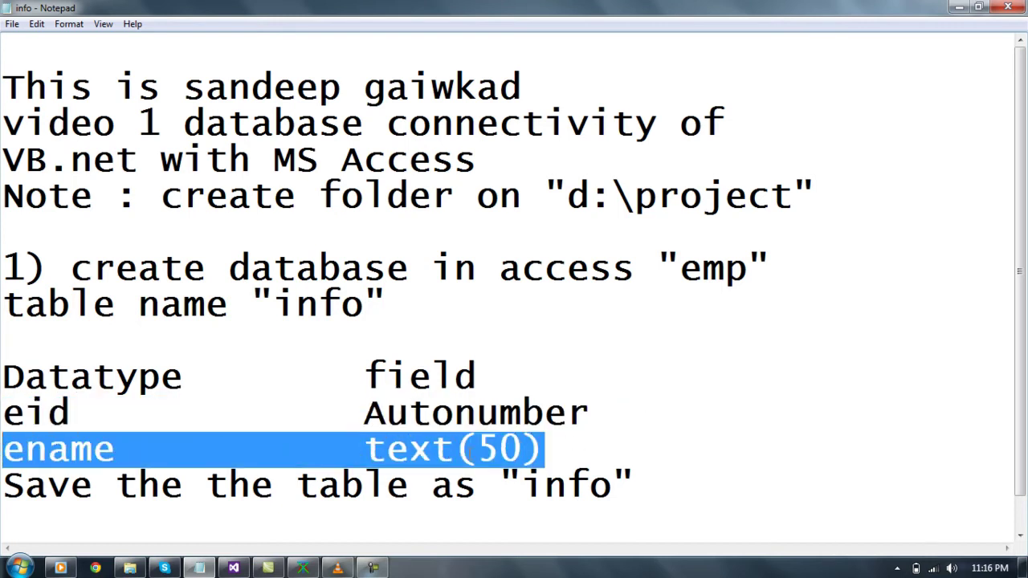
pyautogui.moveTo(694, 482); pyautogui.dragTo(16, 487)
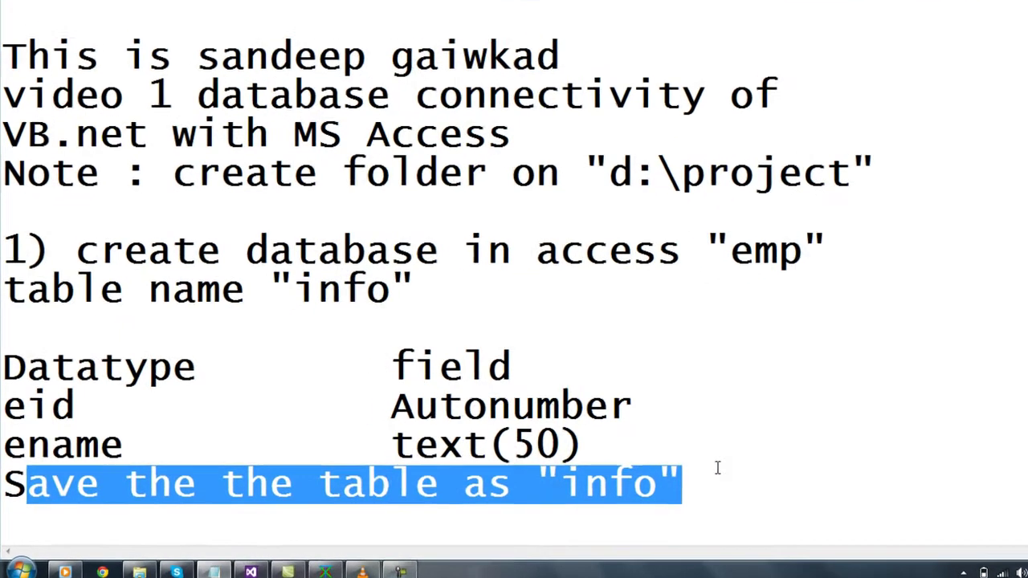
# Append the line 'you can pause the video' at the end of the notes.
pyautogui.click(718, 474)
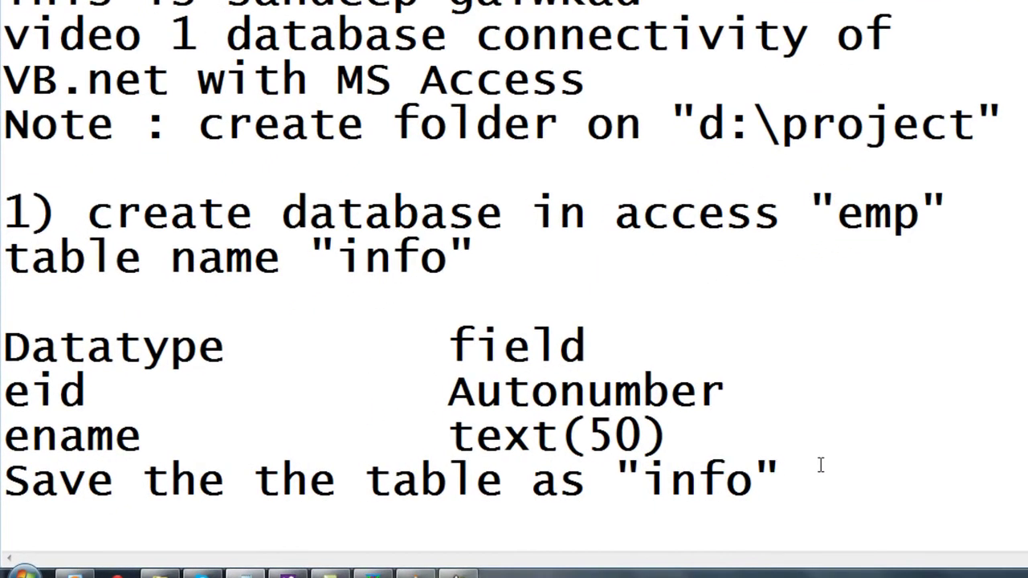
pyautogui.write('you ')
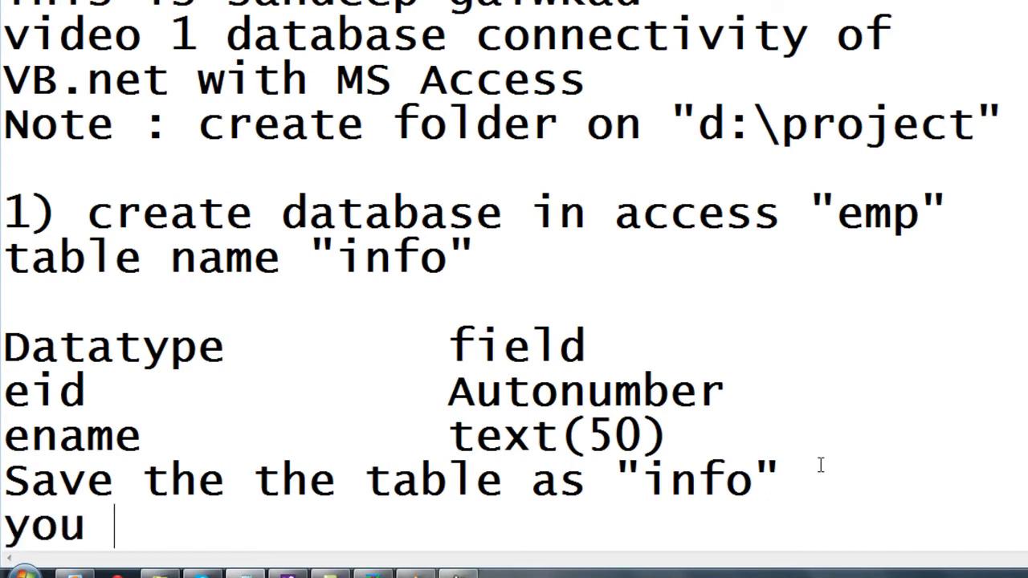
pyautogui.write('can apuse')
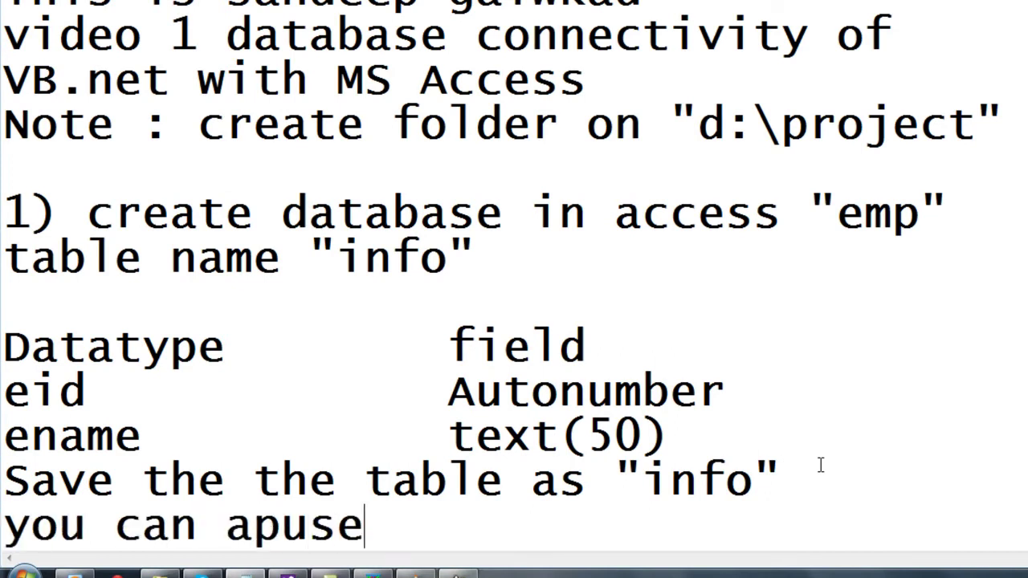
pyautogui.press('BackSpace')
pyautogui.press('BackSpace')
pyautogui.press('BackSpace')
pyautogui.press('BackSpace')
pyautogui.press('BackSpace')
pyautogui.press('BackSpace')
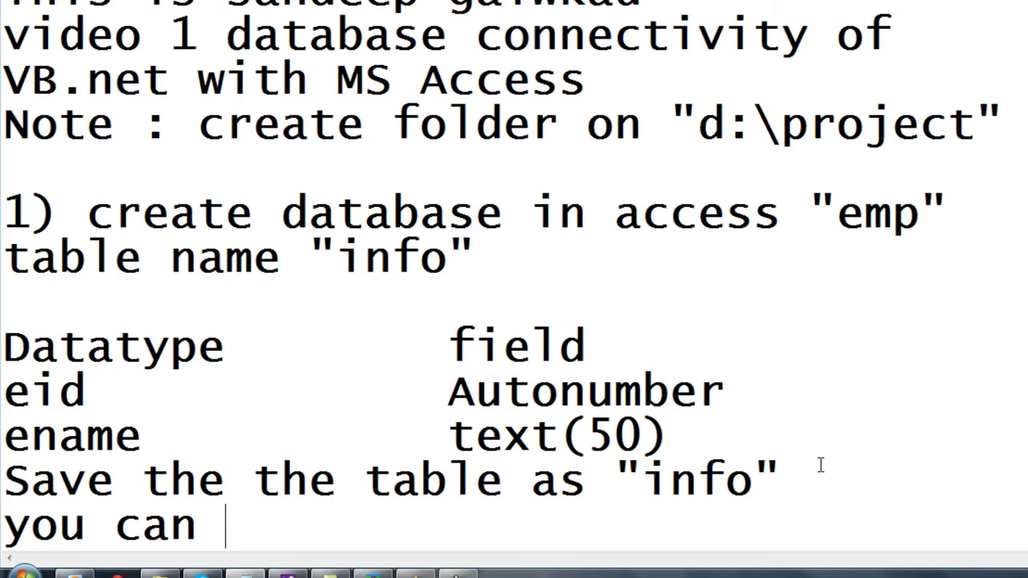
pyautogui.write('pause the vi')
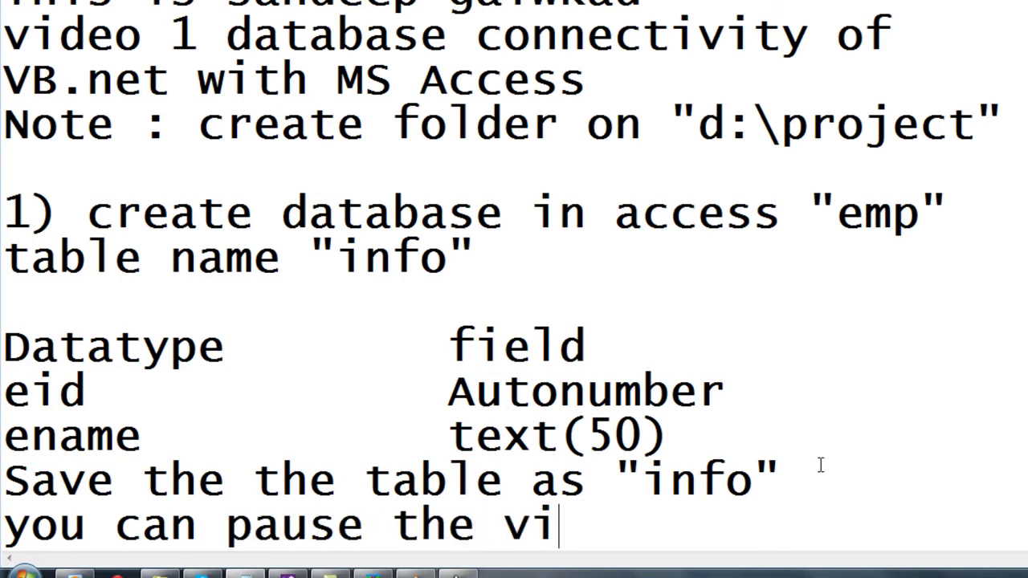
pyautogui.write('deo')
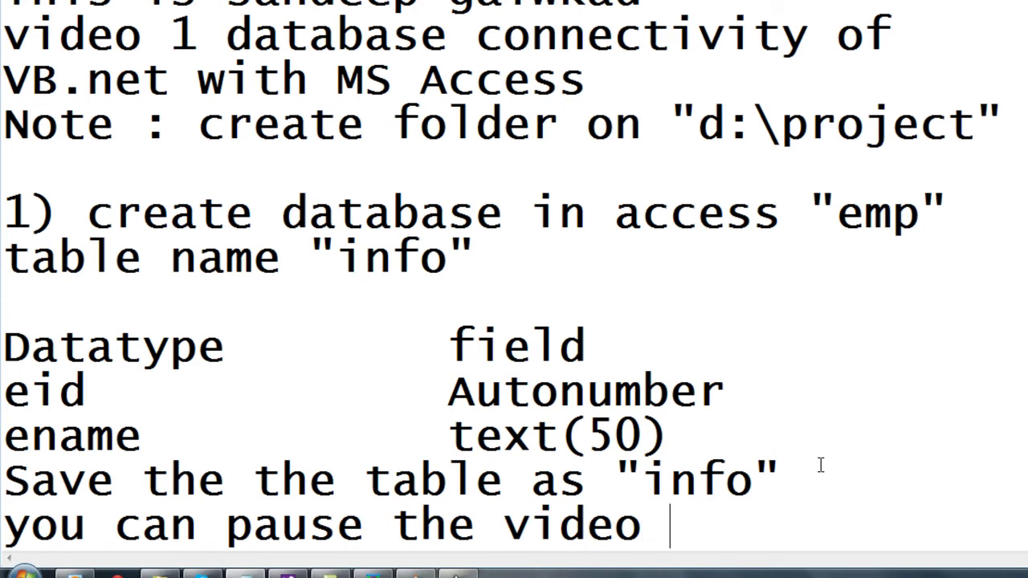
pyautogui.press('Return')
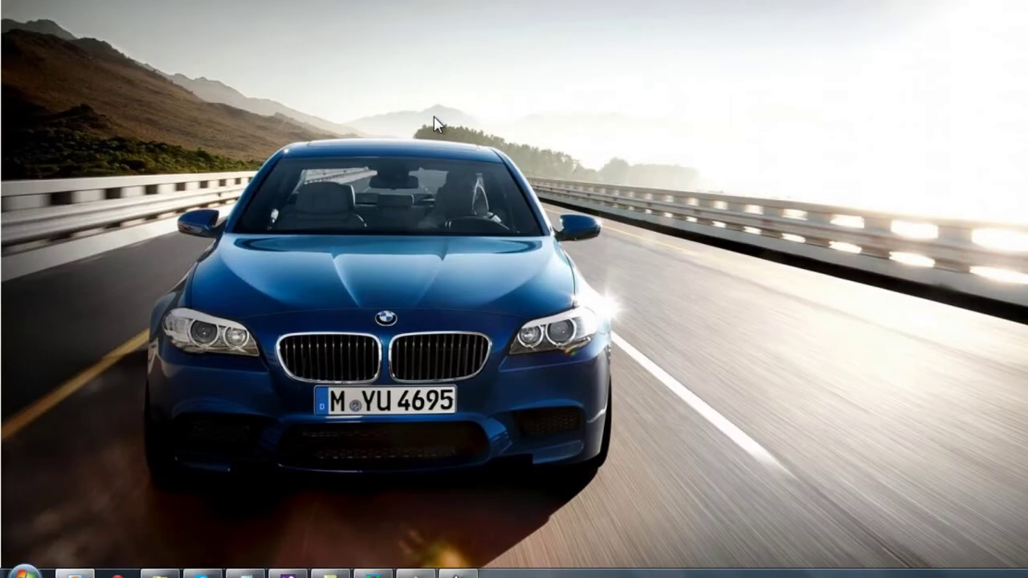
# View the computer's drives in the Computer window, then go back to the Notepad notes.
pyautogui.click(24, 572)
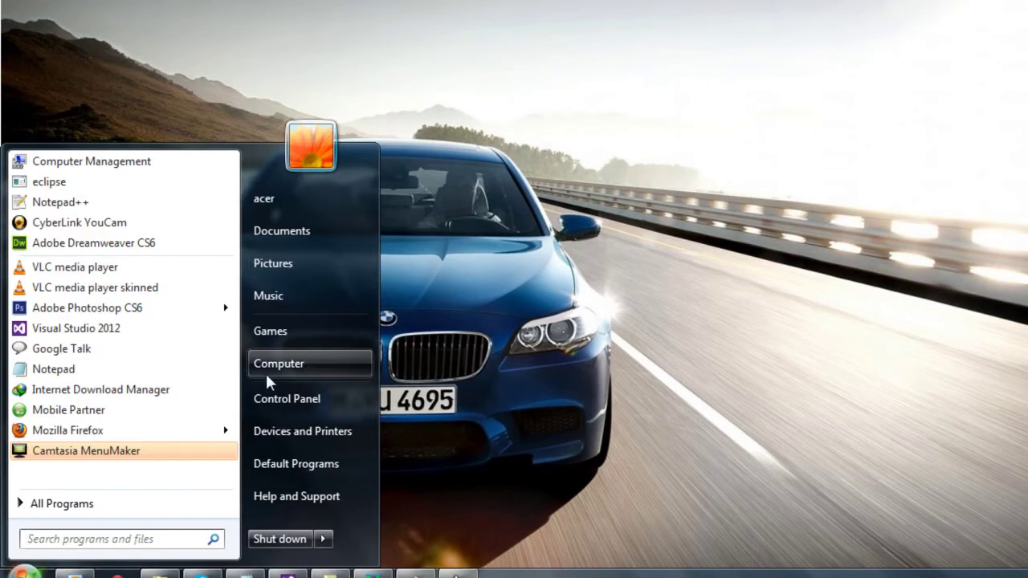
pyautogui.click(280, 366)
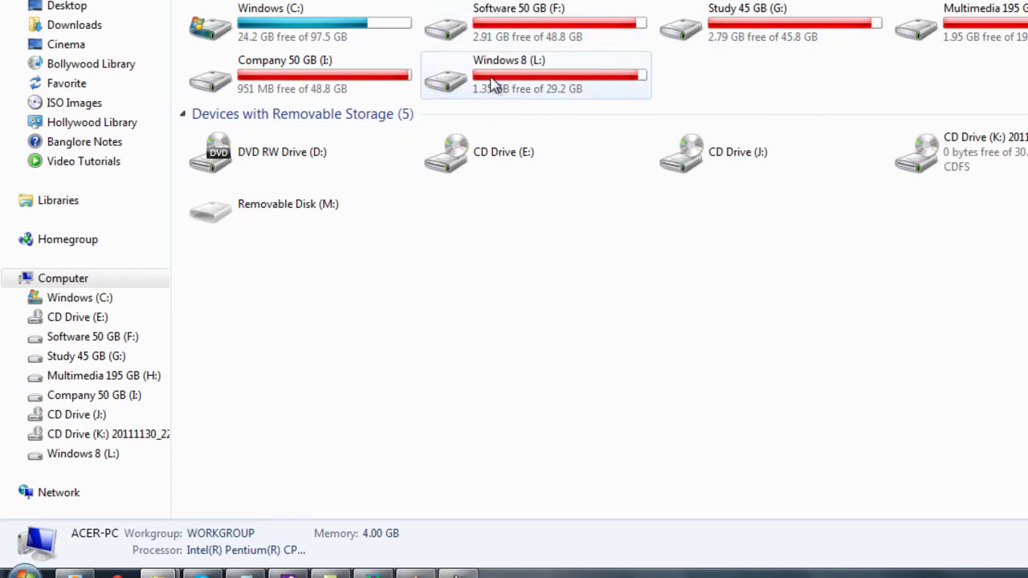
pyautogui.click(245, 574)
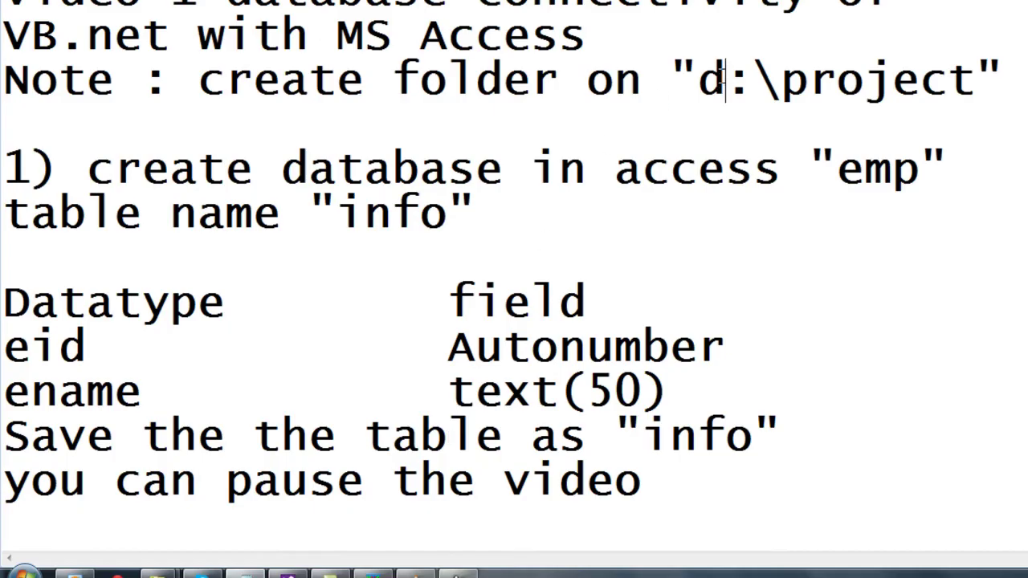
# Change the project path's drive to c and its folder name to empProj.
pyautogui.press('BackSpace')
pyautogui.write('c')
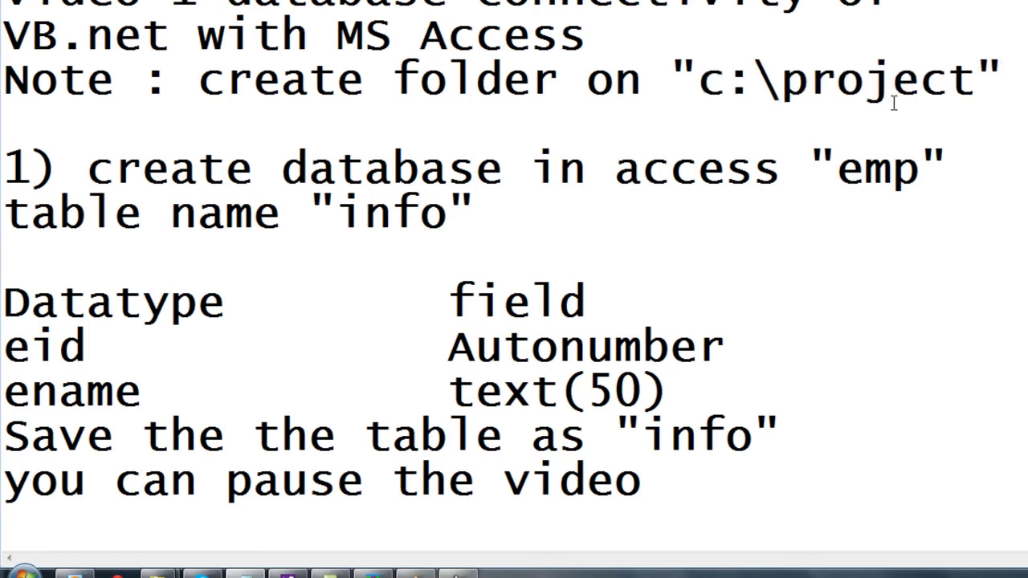
pyautogui.click(966, 78)
pyautogui.moveTo(967, 78); pyautogui.dragTo(792, 78)
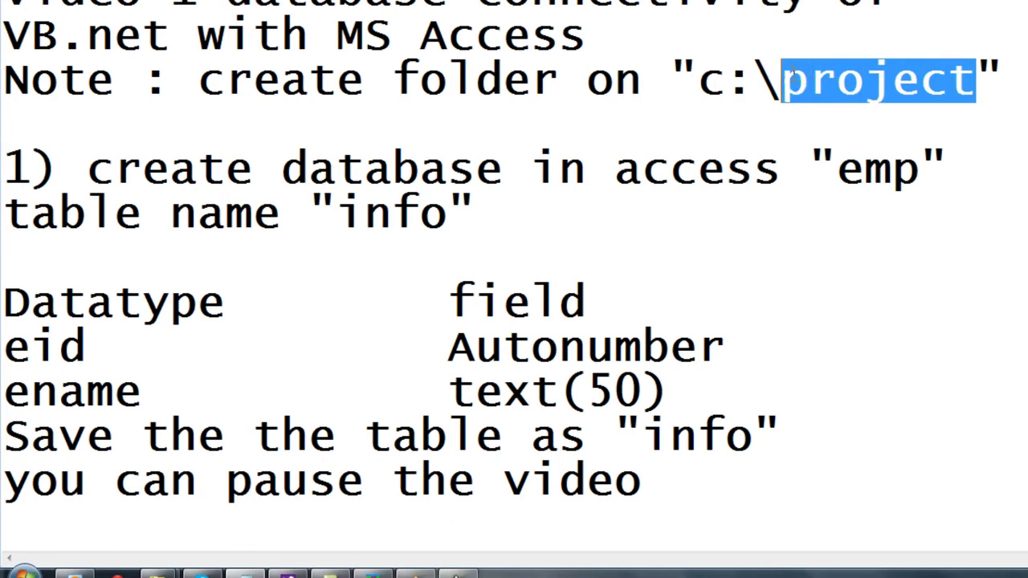
pyautogui.write('emp')
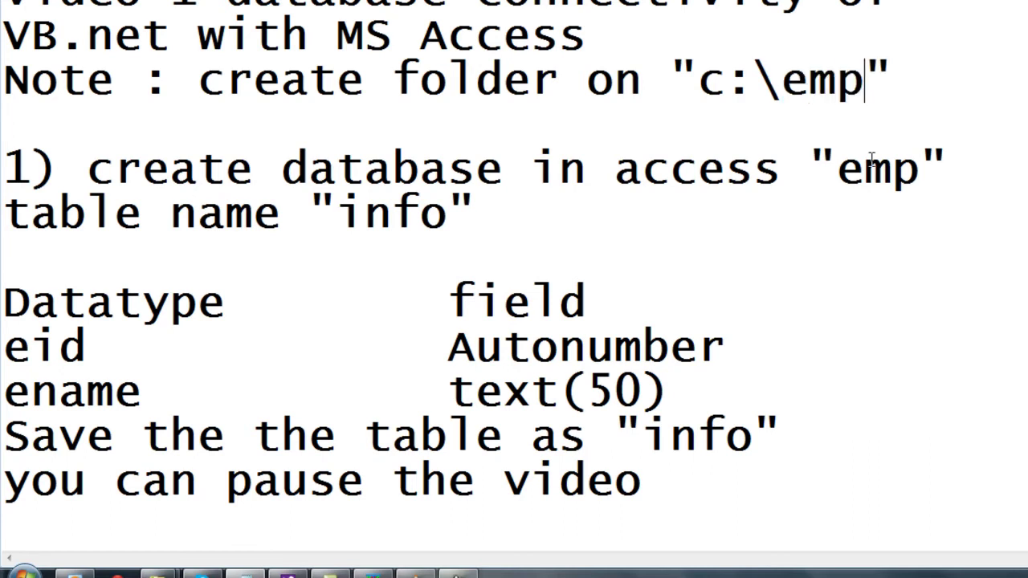
pyautogui.write('Proj')
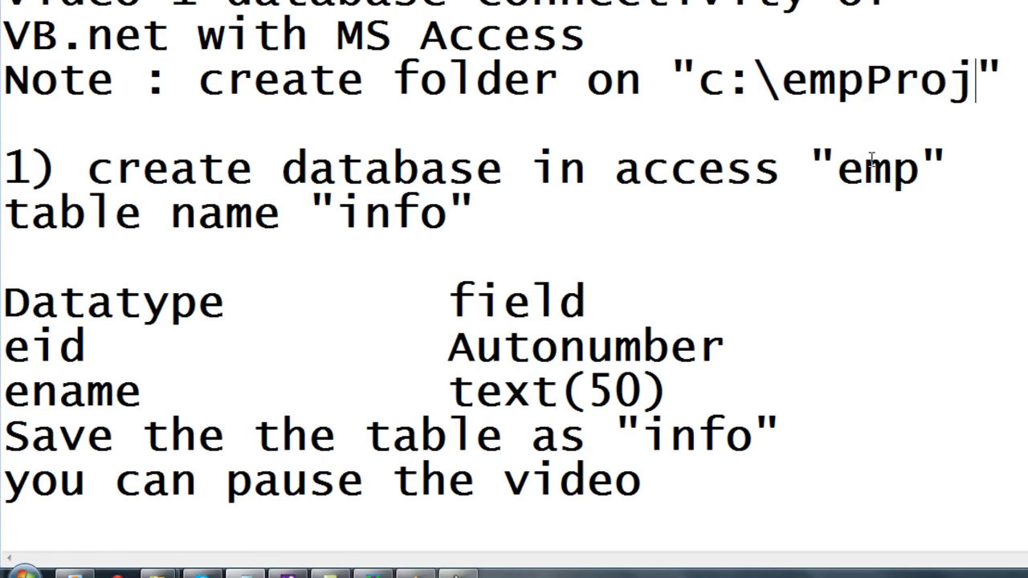
pyautogui.hotkey('shift', 'Left')
pyautogui.hotkey('shift', 'Left')
pyautogui.hotkey('shift', 'Left')
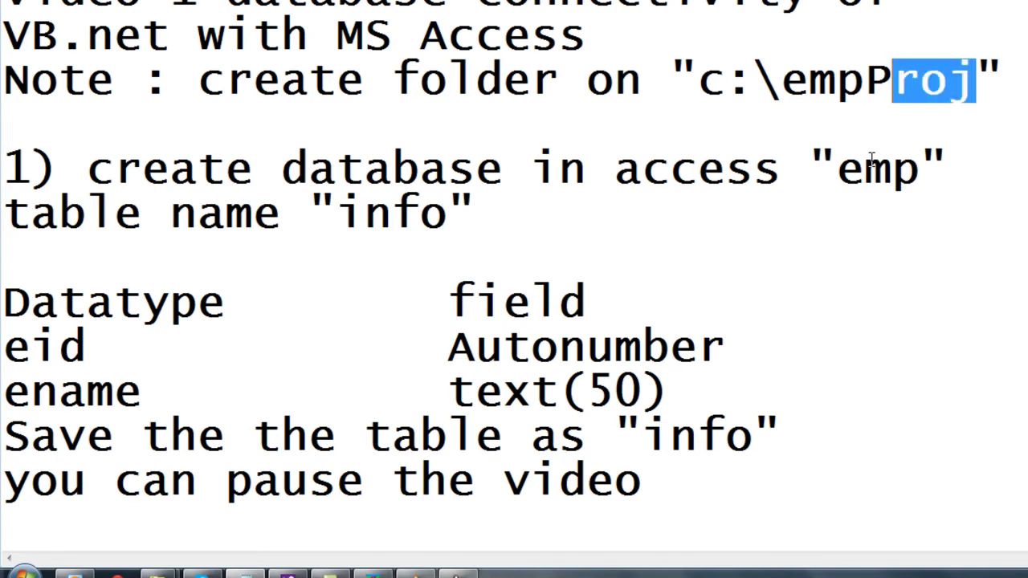
pyautogui.hotkey('shift', 'Left')
pyautogui.hotkey('shift', 'Left')
pyautogui.hotkey('shift', 'Left')
pyautogui.hotkey('shift', 'Left')
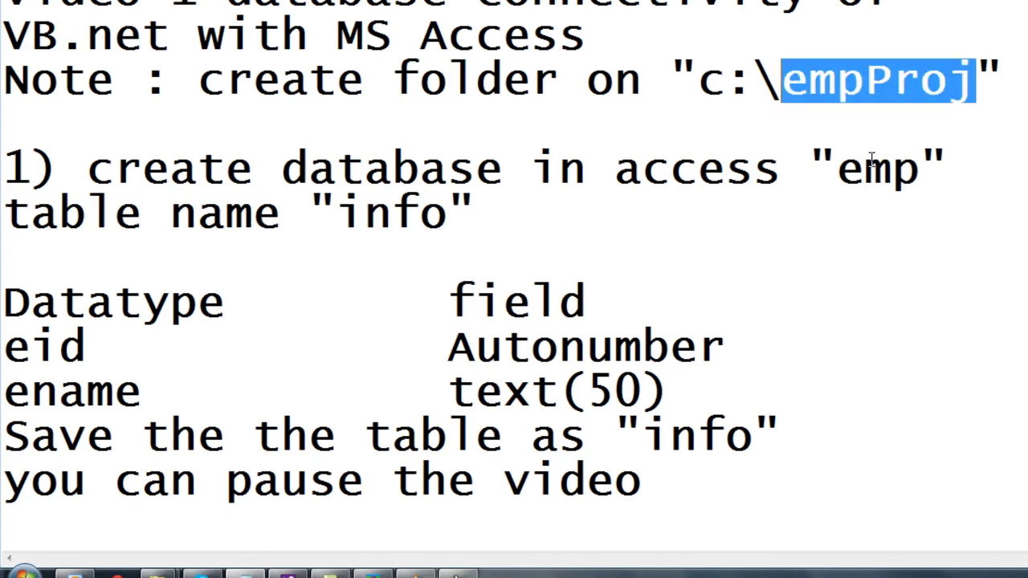
# Add a new notes line reading "Sorry D: is not there".
pyautogui.click(680, 487)
pyautogui.press('Return')
pyautogui.write('"S"')
pyautogui.press('Left')
pyautogui.write('Sorry ')
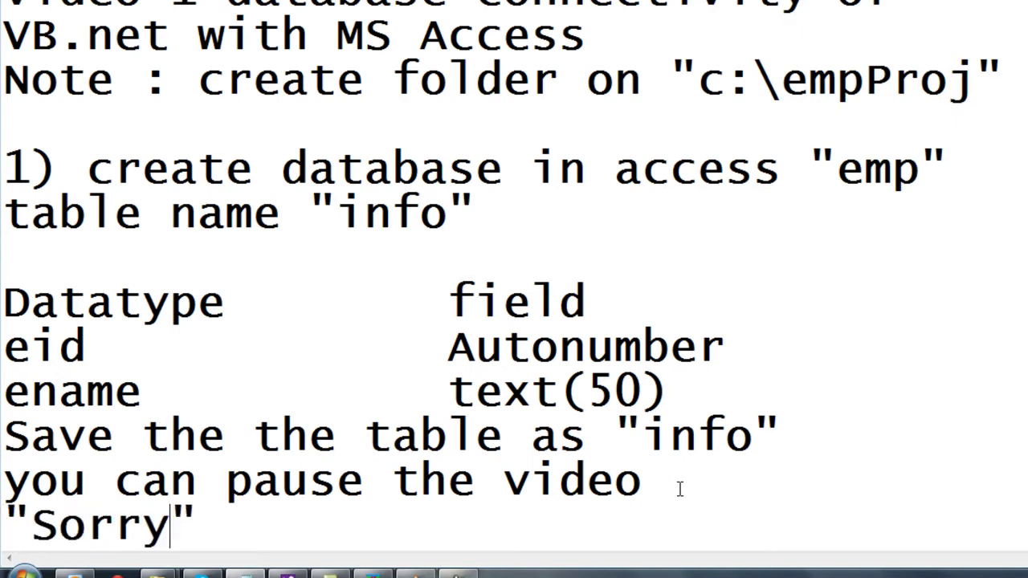
pyautogui.write('D: is not there')
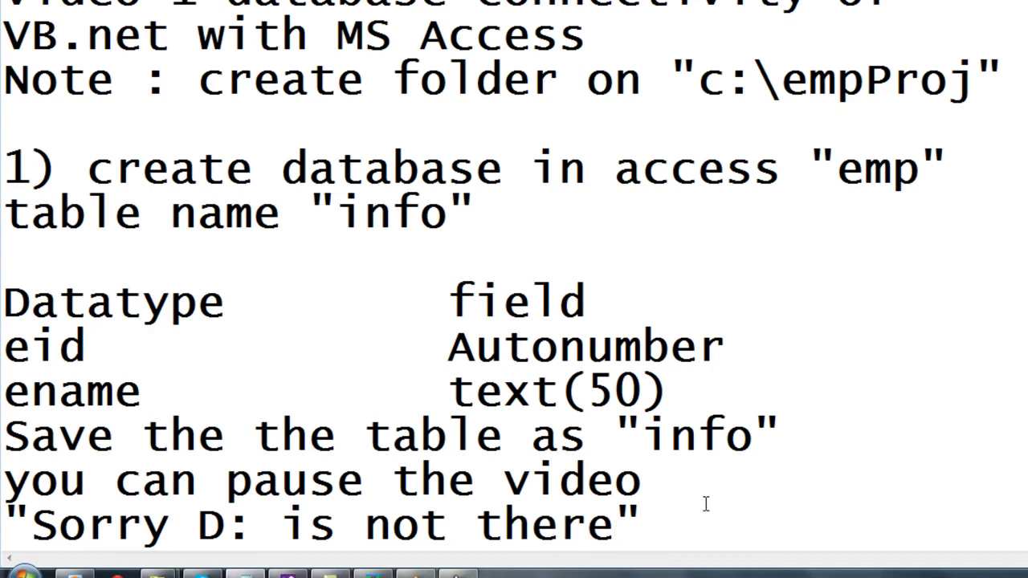
# Add a final line saying the work happens in c with folder name empProj.
pyautogui.click(644, 523)
pyautogui.press('Return')
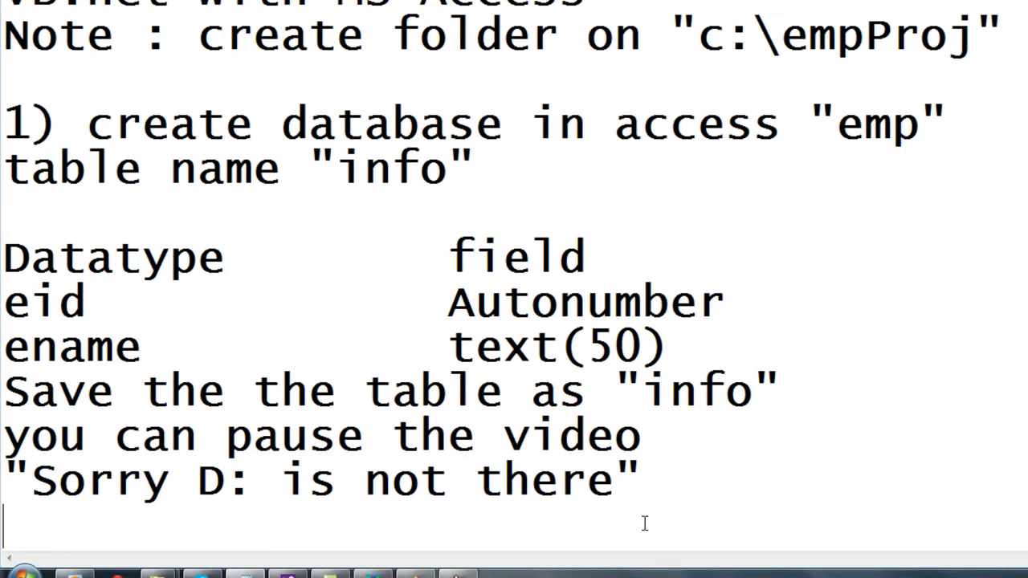
pyautogui.write('lets ')
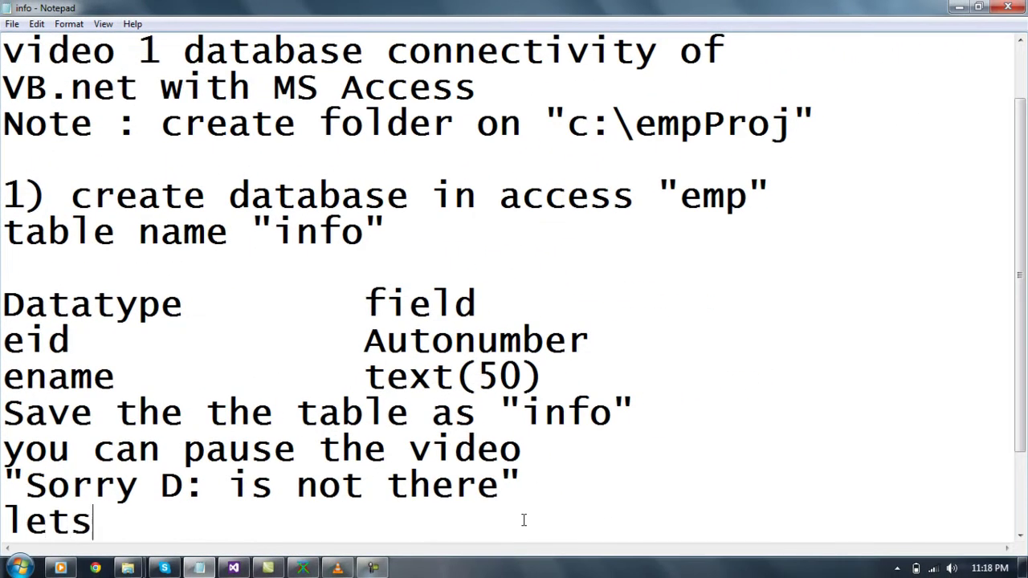
pyautogui.write('do in')
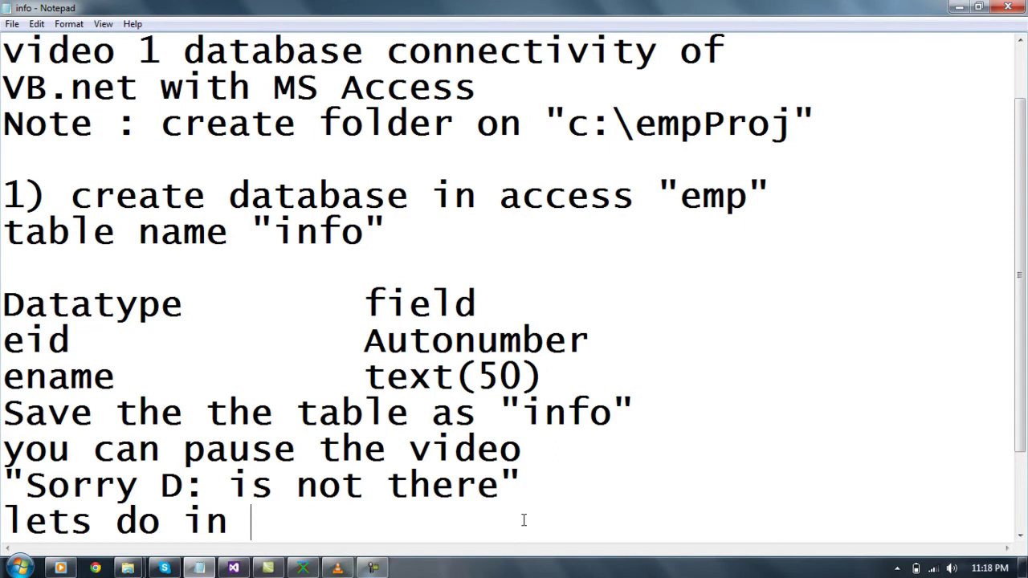
pyautogui.write(' c')
pyautogui.write('folder name ')
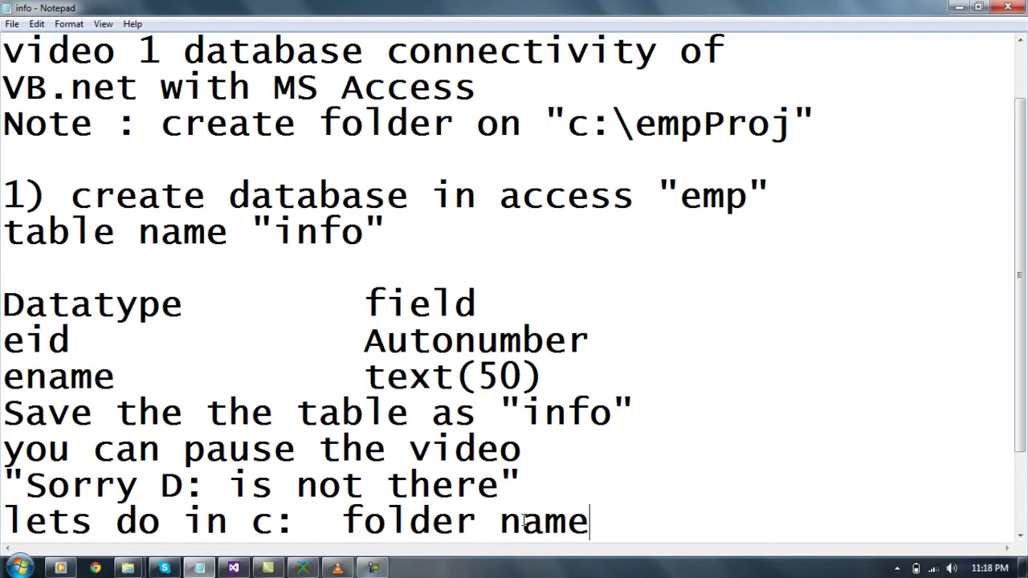
pyautogui.write('is now empProj')
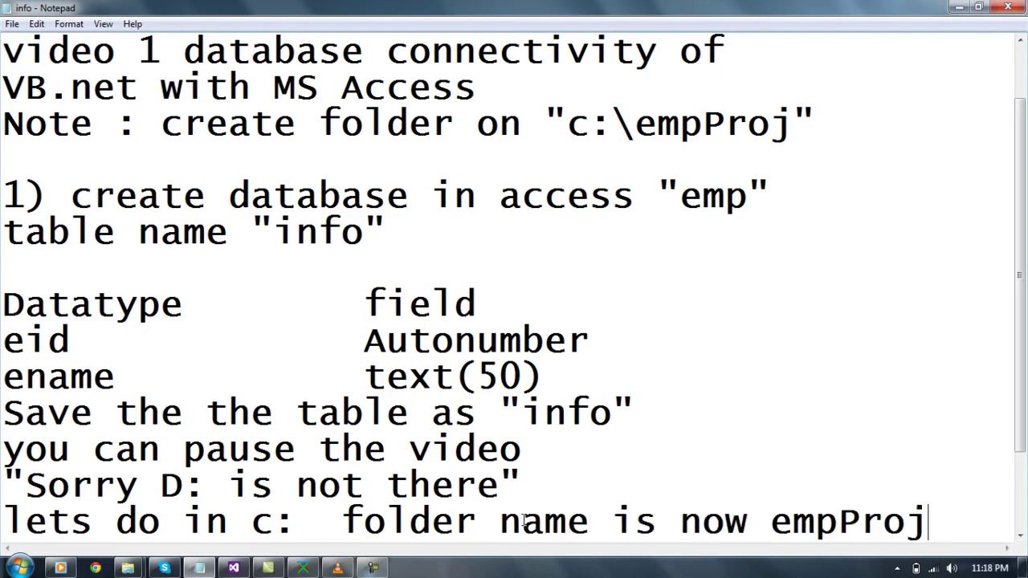
pyautogui.write('"')
pyautogui.write('"')
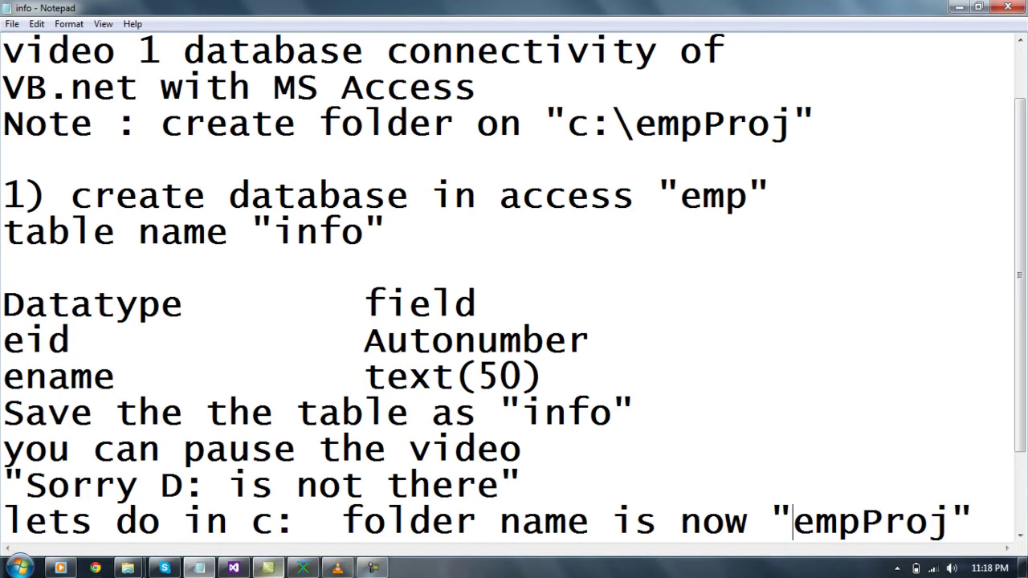
# Create a new folder named empProj on Windows (C:) and open it.
pyautogui.click(954, 11)
pyautogui.click(267, 119)
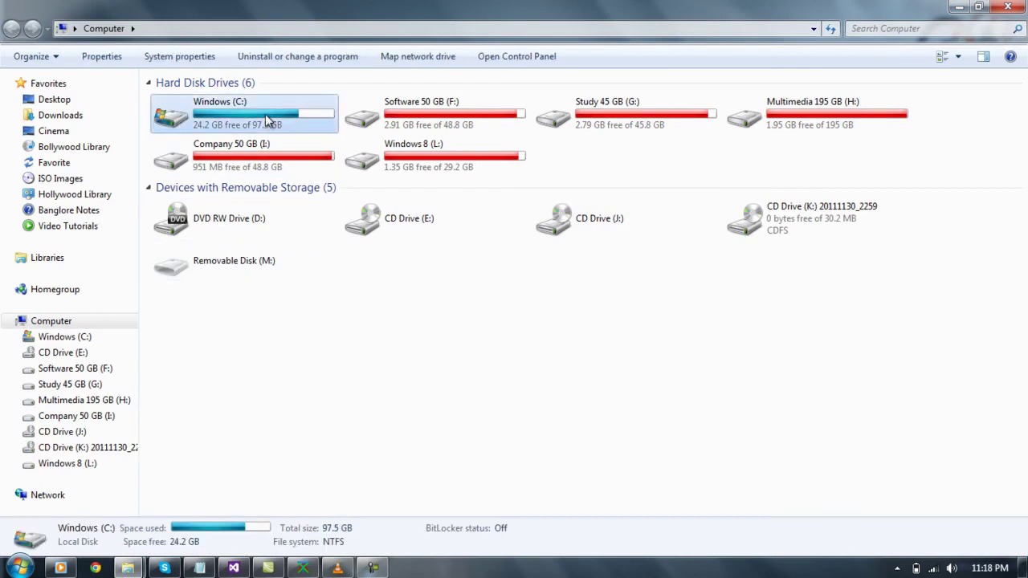
pyautogui.doubleClick(267, 119)
pyautogui.click(220, 57)
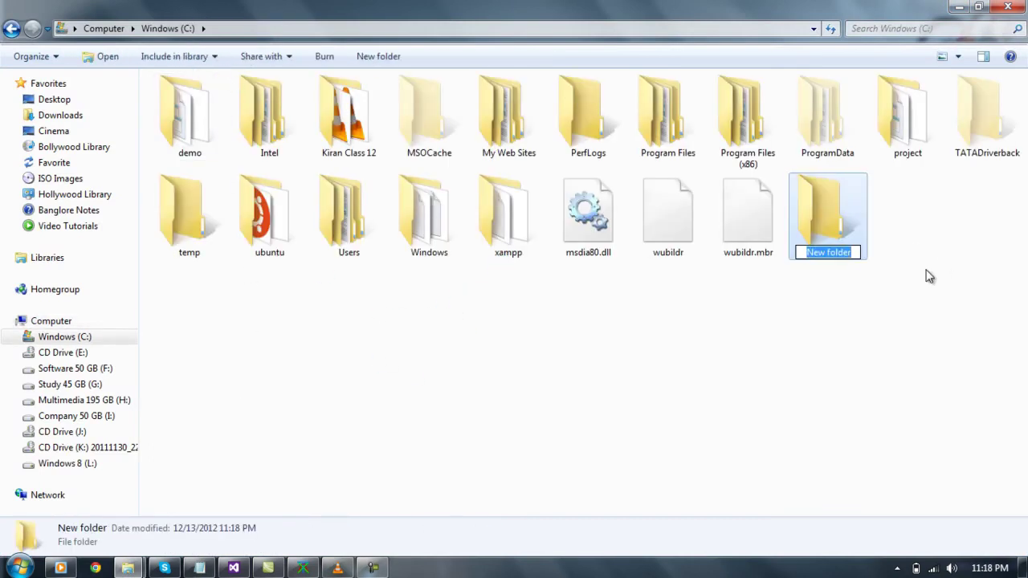
pyautogui.write('empProj')
pyautogui.press('Return')
pyautogui.press('Return')
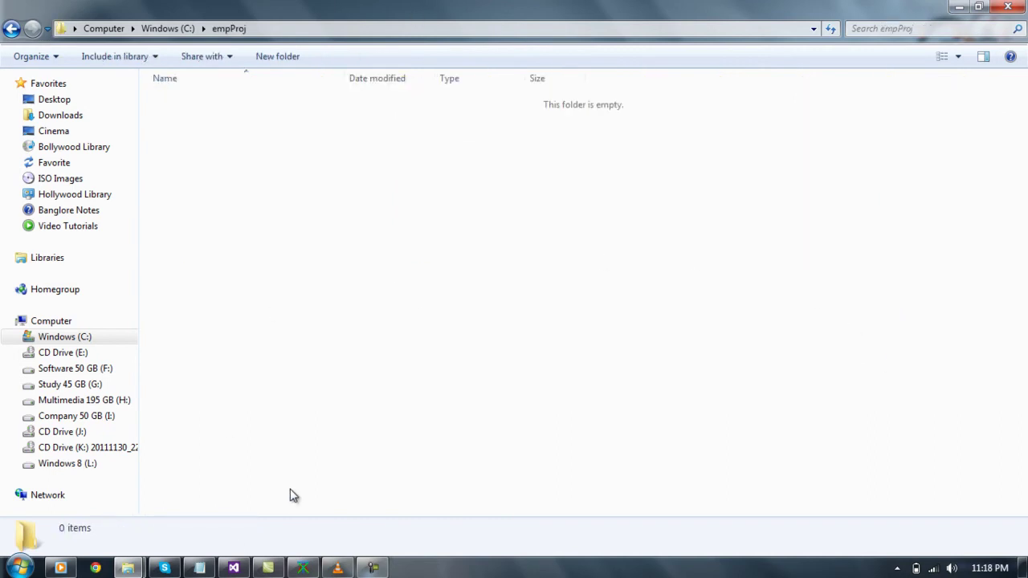
pyautogui.click(19, 568)
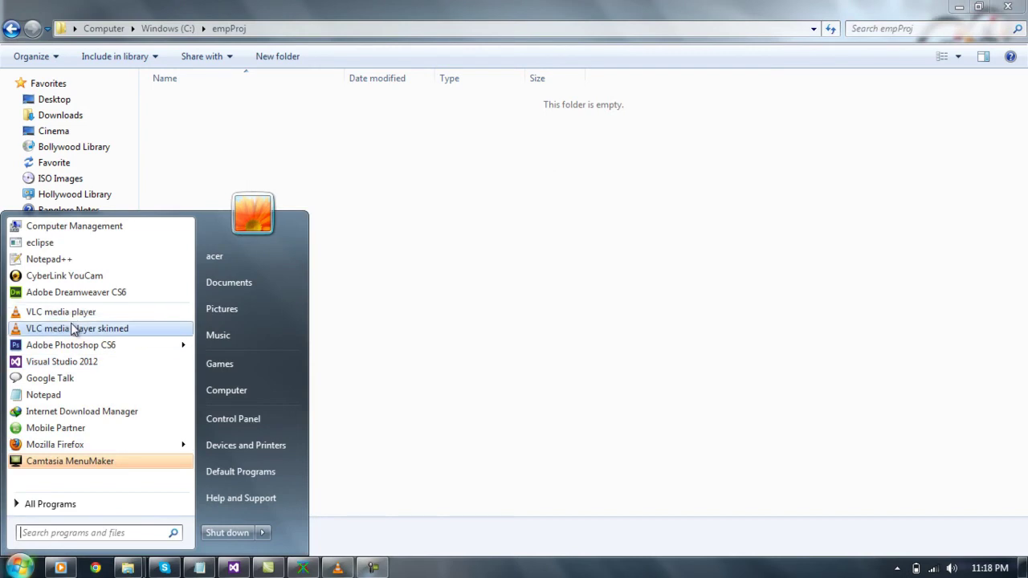
# Launch Microsoft Office Access 2007 from the All Programs Microsoft Office group.
pyautogui.click(50, 505)
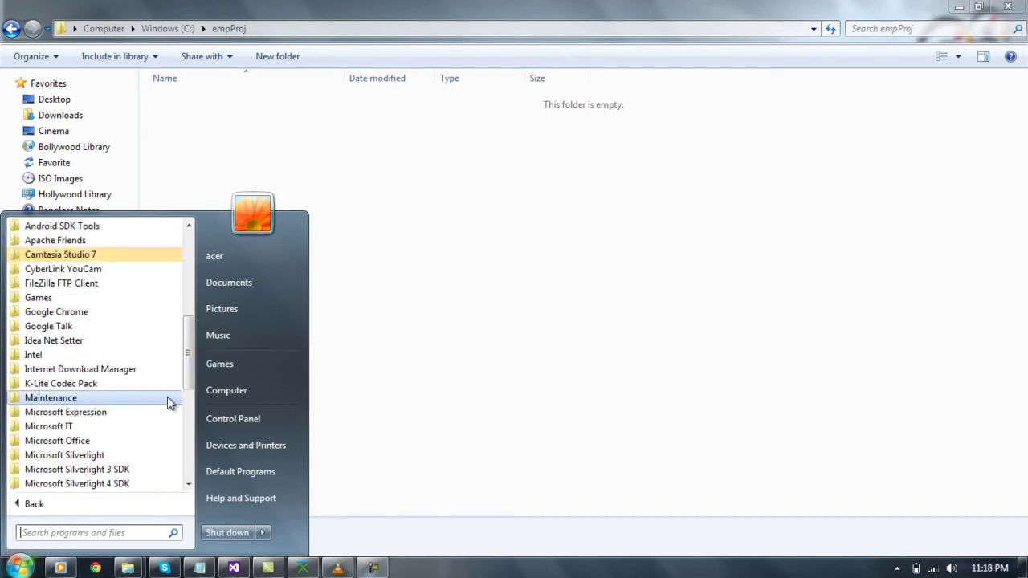
pyautogui.moveTo(186, 351); pyautogui.dragTo(187, 394)
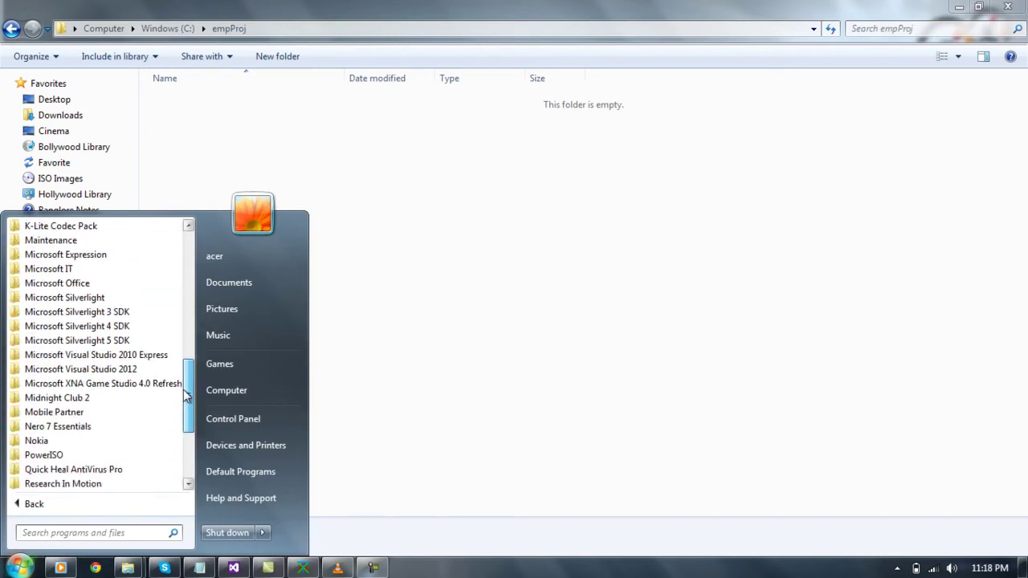
pyautogui.click(84, 283)
pyautogui.click(110, 232)
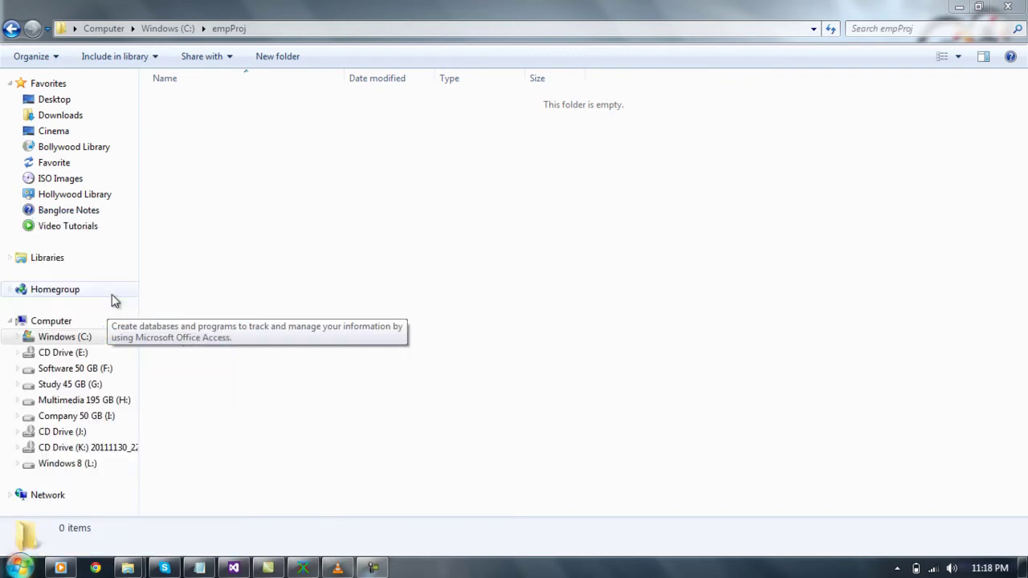
# Bring the Notepad notes forward and select all of their text.
pyautogui.click(200, 568)
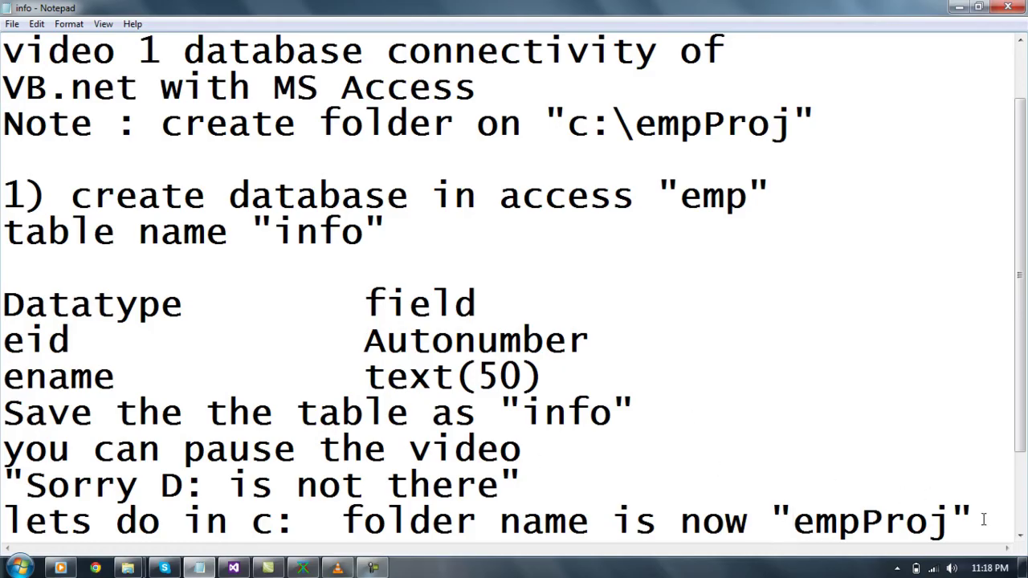
pyautogui.scroll(-1, 997, 482)
pyautogui.scroll(-2, 1000, 461)
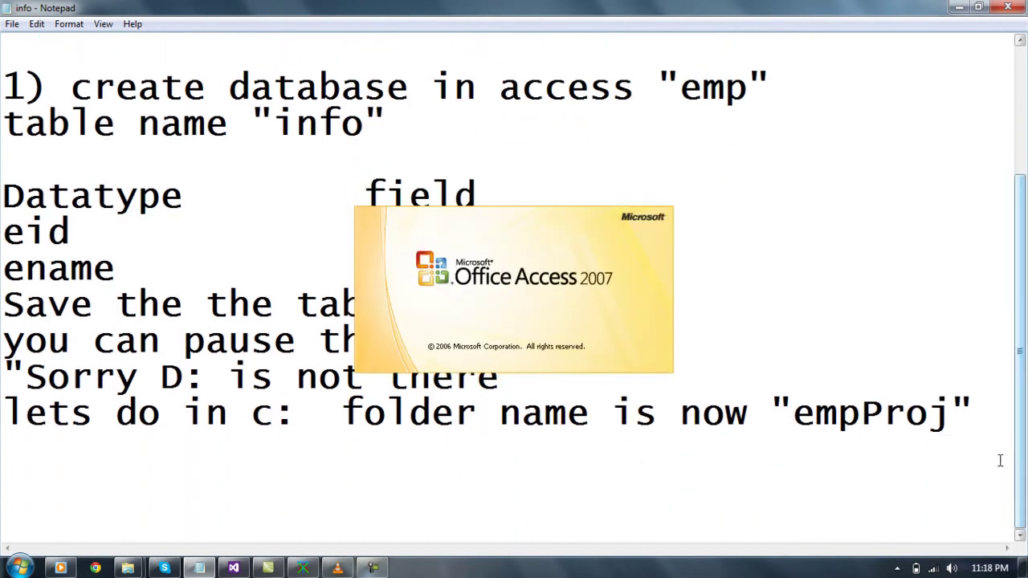
pyautogui.moveTo(994, 425); pyautogui.dragTo(46, 8)
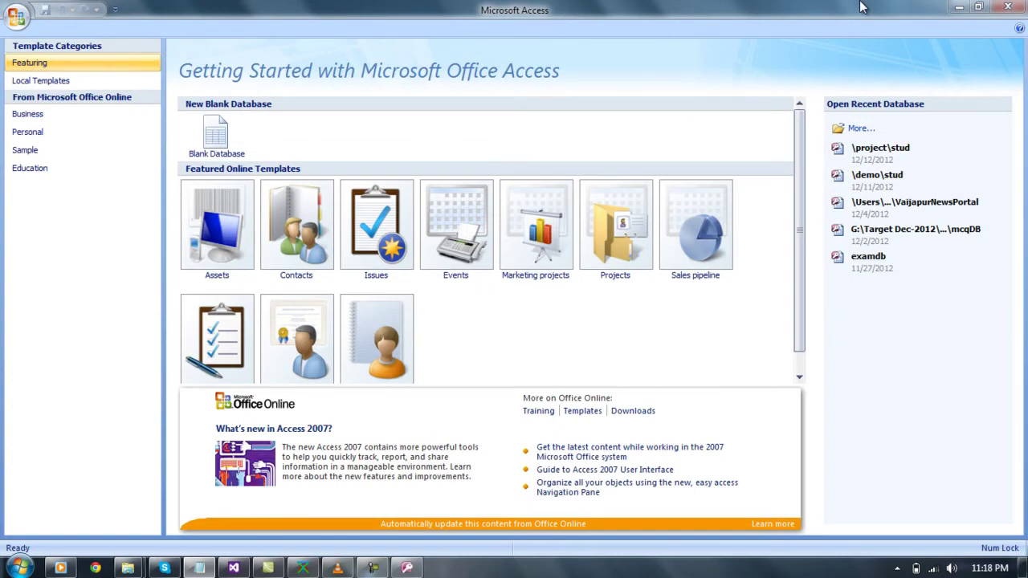
# Start a blank database and browse to the C:\empProj folder as its location.
pyautogui.click(228, 132)
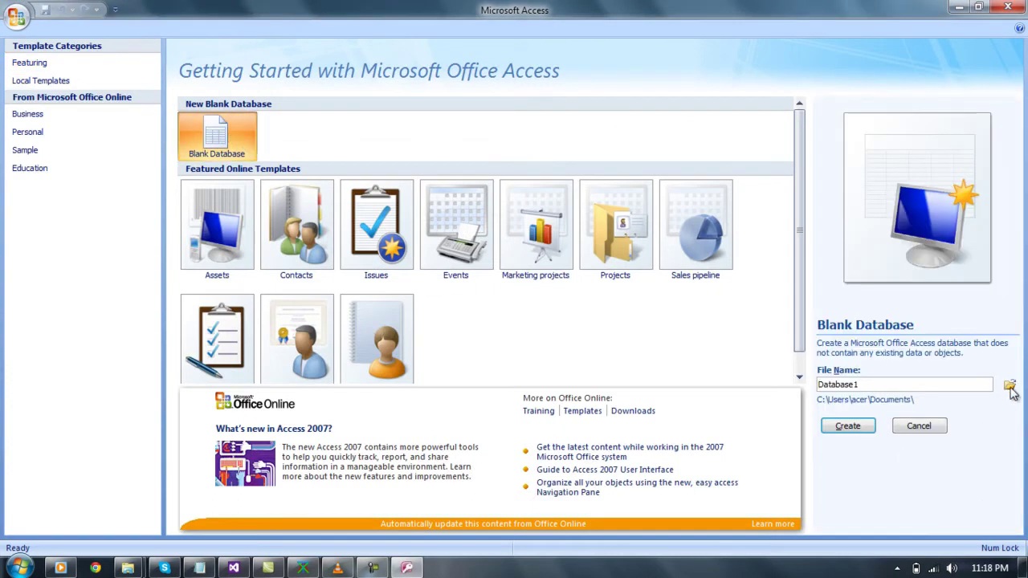
pyautogui.click(1010, 387)
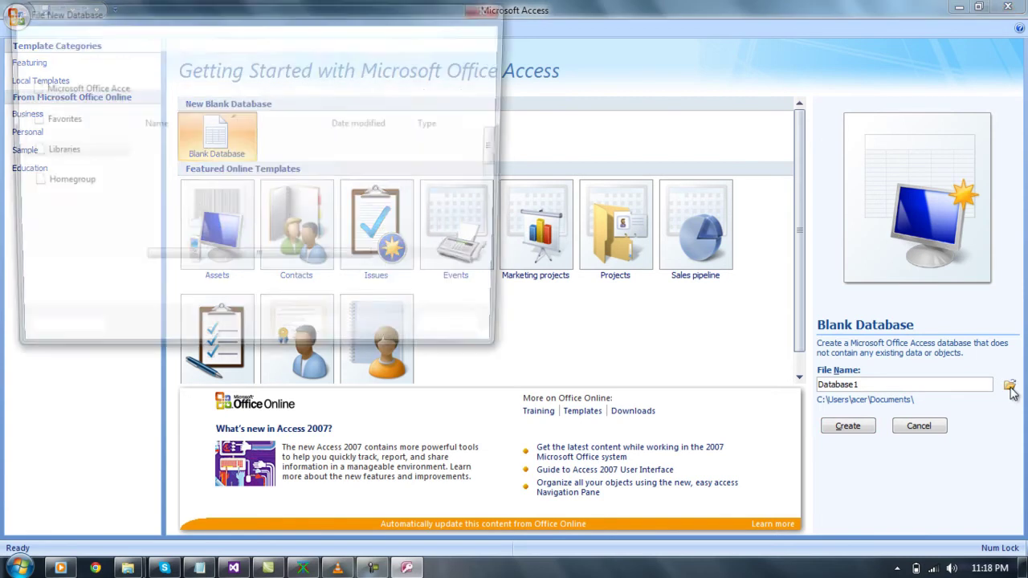
pyautogui.scroll(1, 86, 197)
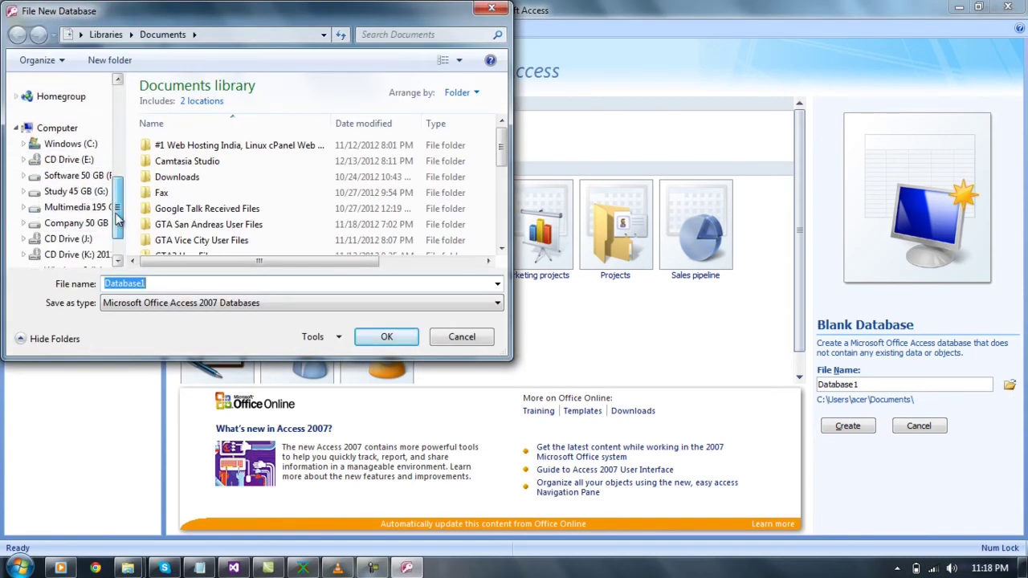
pyautogui.scroll(2, 87, 197)
pyautogui.click(87, 194)
pyautogui.moveTo(494, 133)
pyautogui.mouseDown()
pyautogui.moveTo(499, 173)
pyautogui.moveTo(491, 111)
pyautogui.mouseUp()
pyautogui.doubleClick(225, 117)
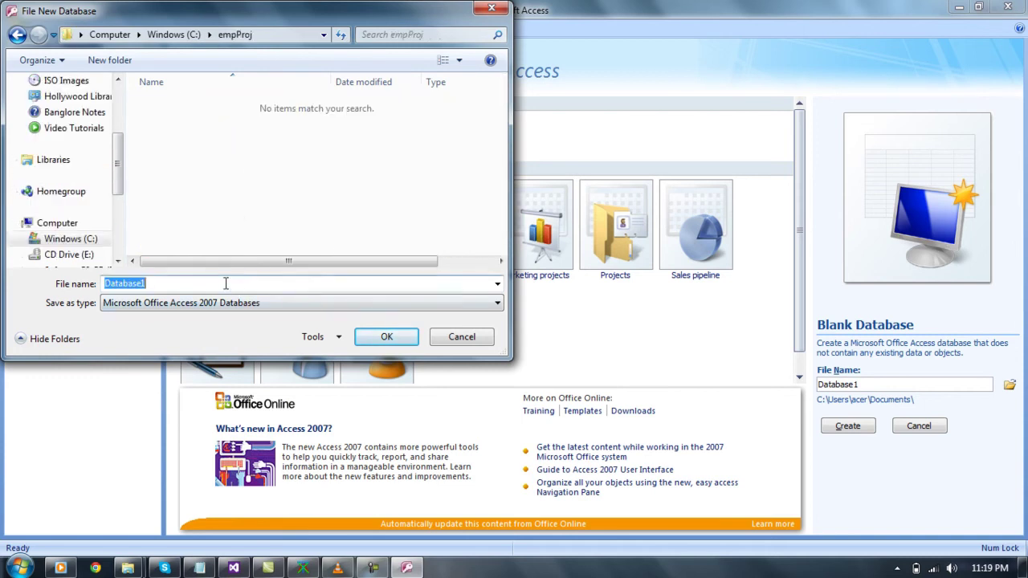
# Name the database emp, checking the name in the notes, and create it.
pyautogui.click(200, 568)
pyautogui.click(697, 280)
pyautogui.moveTo(683, 199); pyautogui.dragTo(743, 201)
pyautogui.click(408, 568)
pyautogui.write('emp')
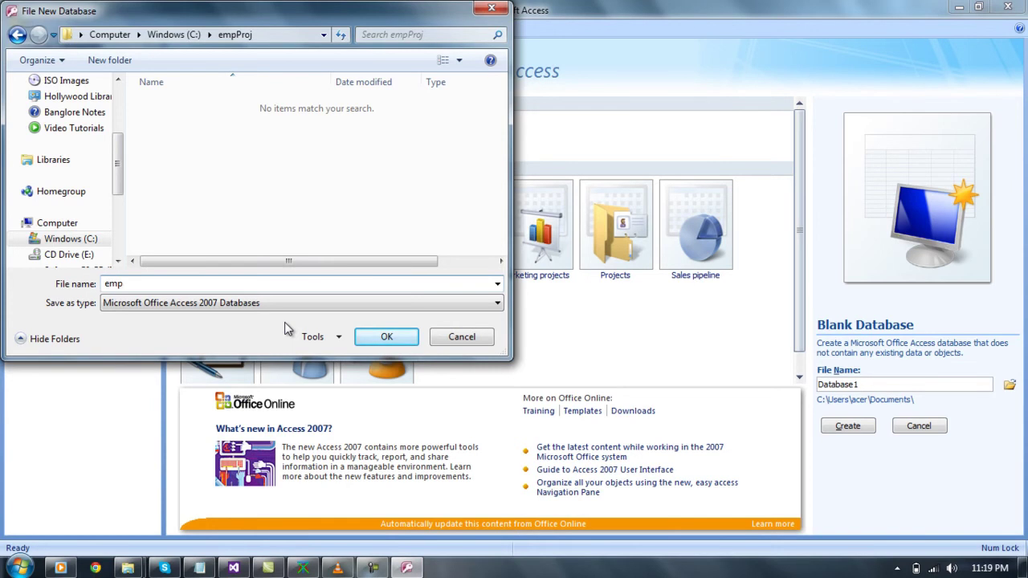
pyautogui.press('Return')
pyautogui.click(859, 426)
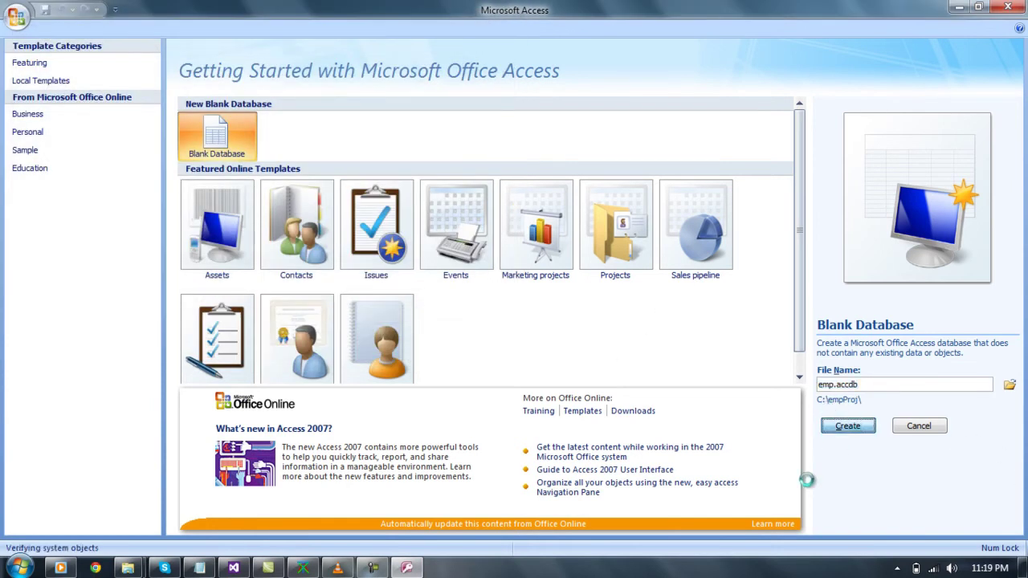
# Add blank lines after the field list in the notes and select the field name eid.
pyautogui.click(199, 568)
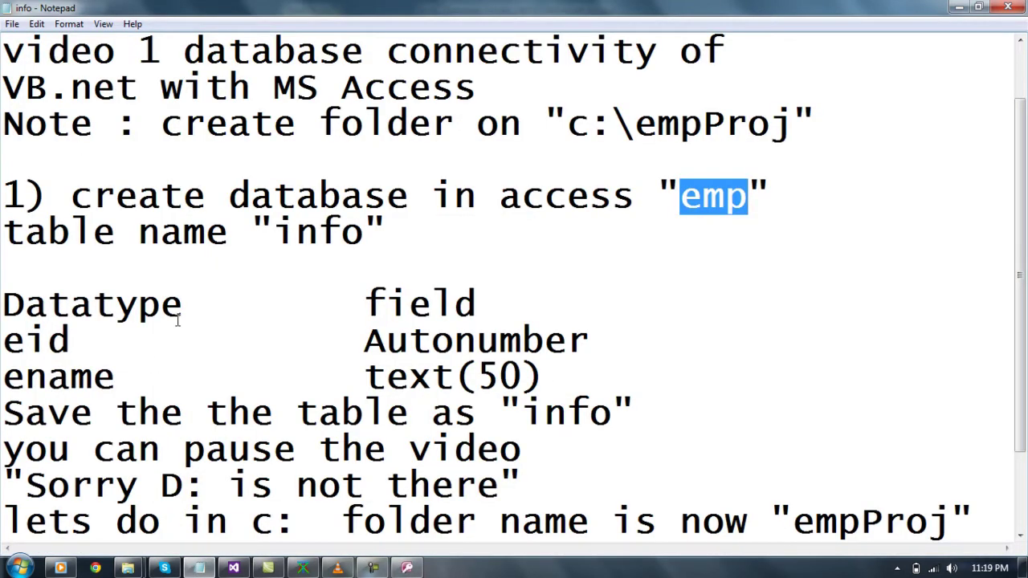
pyautogui.click(184, 340)
pyautogui.scroll(-1, 254, 356)
pyautogui.click(545, 270)
pyautogui.press('Return')
pyautogui.press('Return')
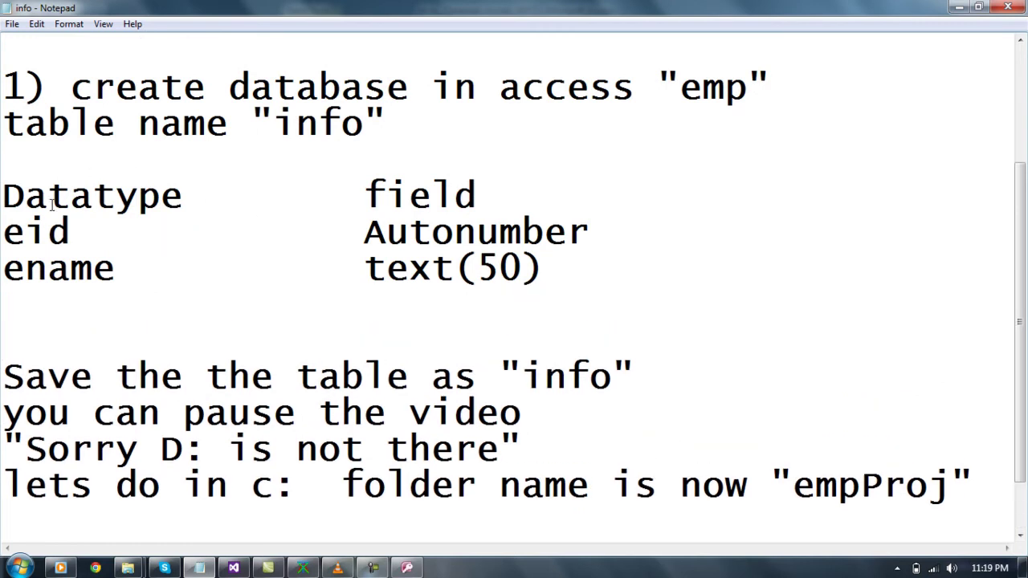
pyautogui.click(505, 197)
pyautogui.press('Return')
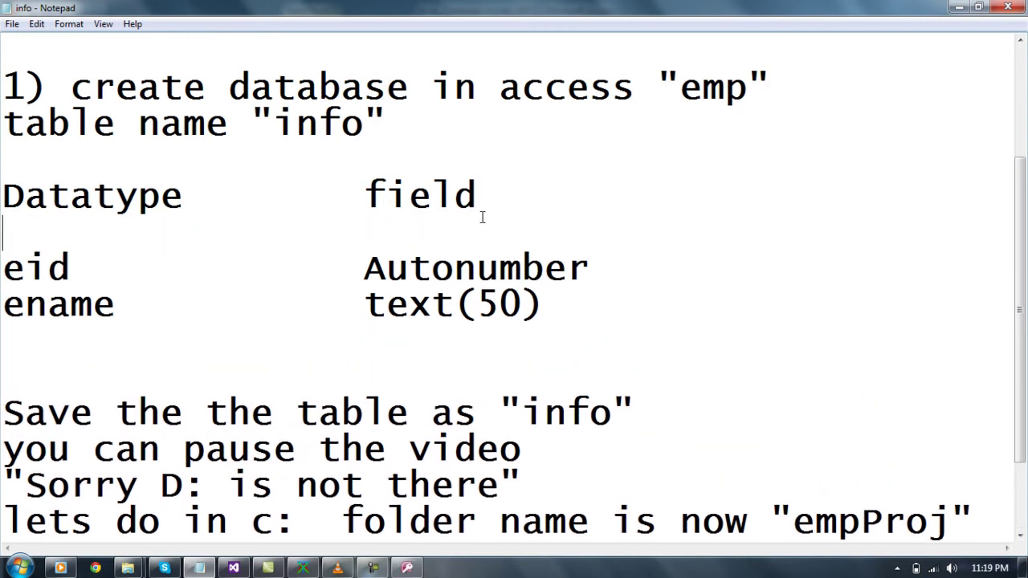
pyautogui.moveTo(7, 268); pyautogui.dragTo(72, 265)
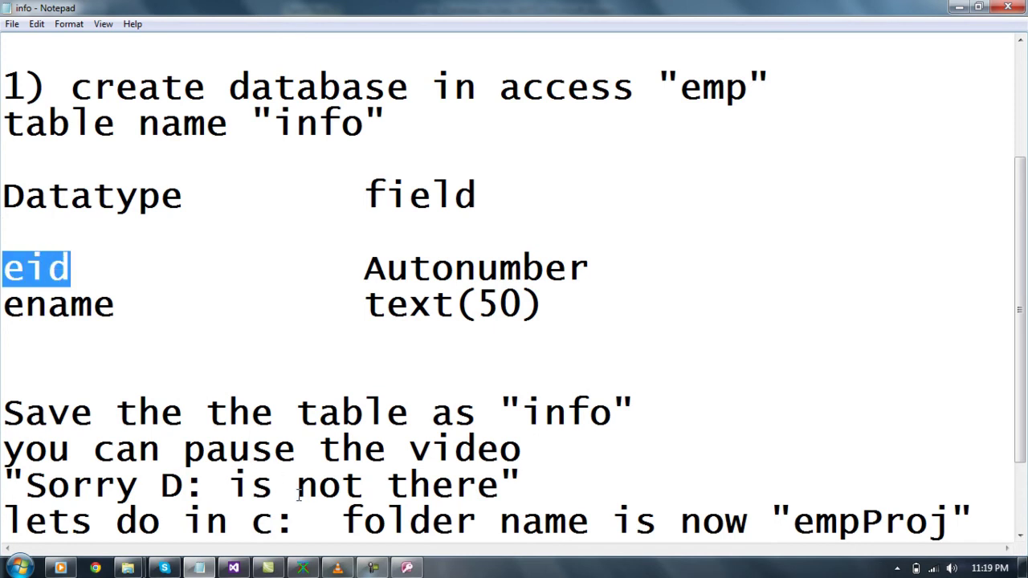
# Open Table1 in Design View and paste 'info' from the notes as its table name.
pyautogui.click(406, 568)
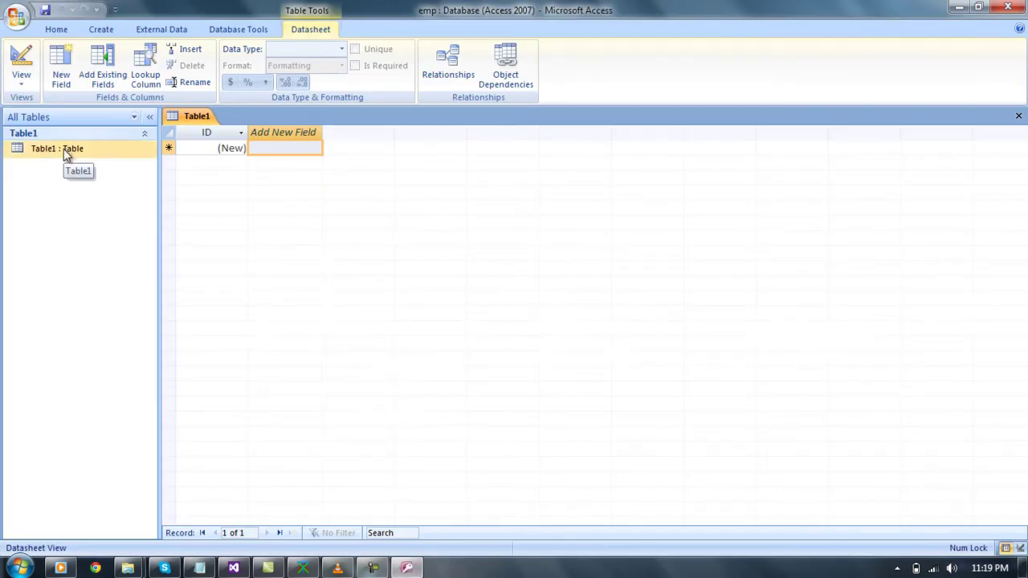
pyautogui.click(66, 155)
pyautogui.rightClick(63, 149)
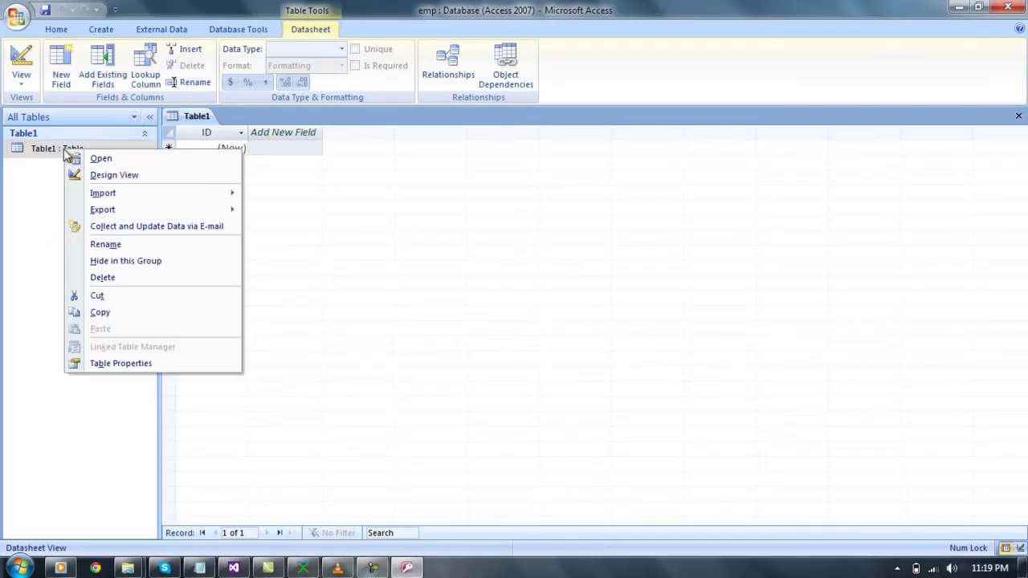
pyautogui.click(143, 179)
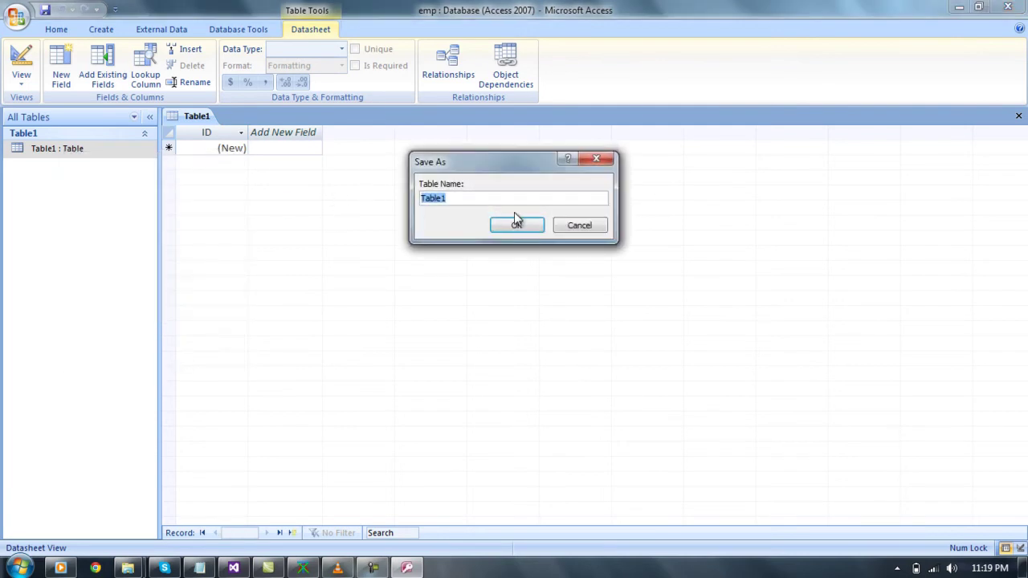
pyautogui.click(201, 567)
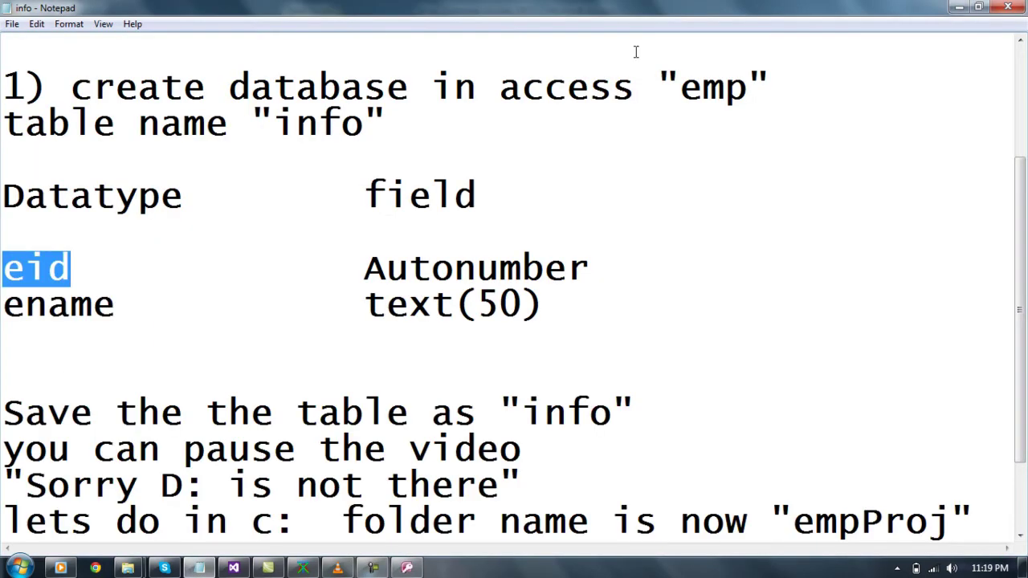
pyautogui.moveTo(366, 122); pyautogui.dragTo(275, 122)
pyautogui.hotkey('ctrl', 'c')
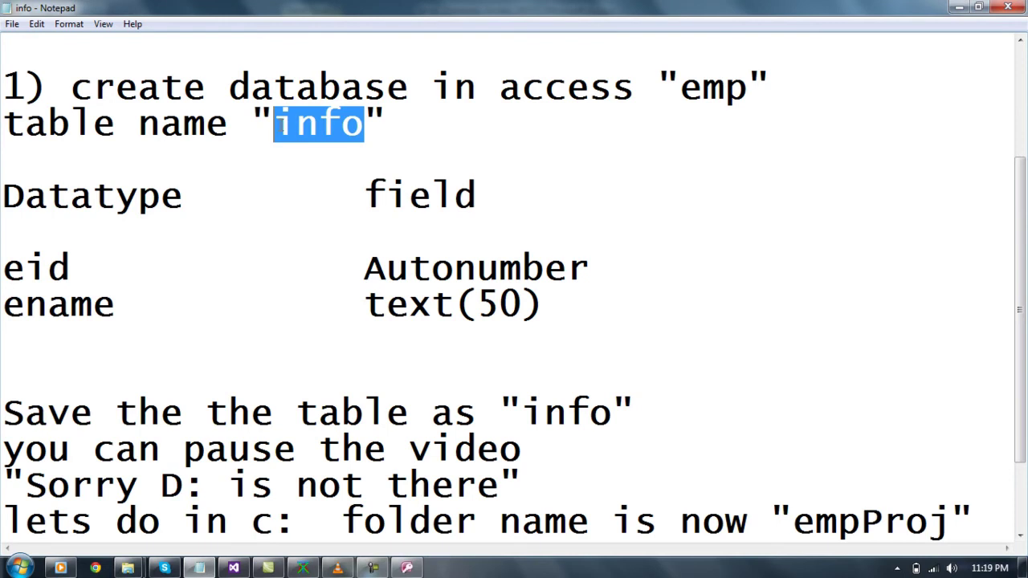
pyautogui.click(407, 567)
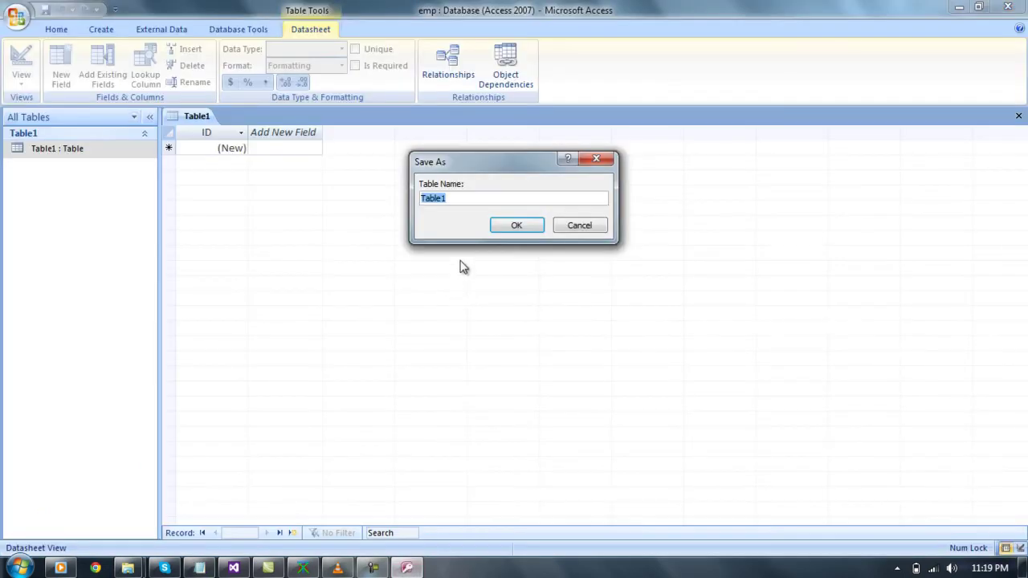
pyautogui.hotkey('ctrl', 'v')
# Save the table as info, rename ID to eid, and look up ename and 50 in the notes.
pyautogui.click(518, 226)
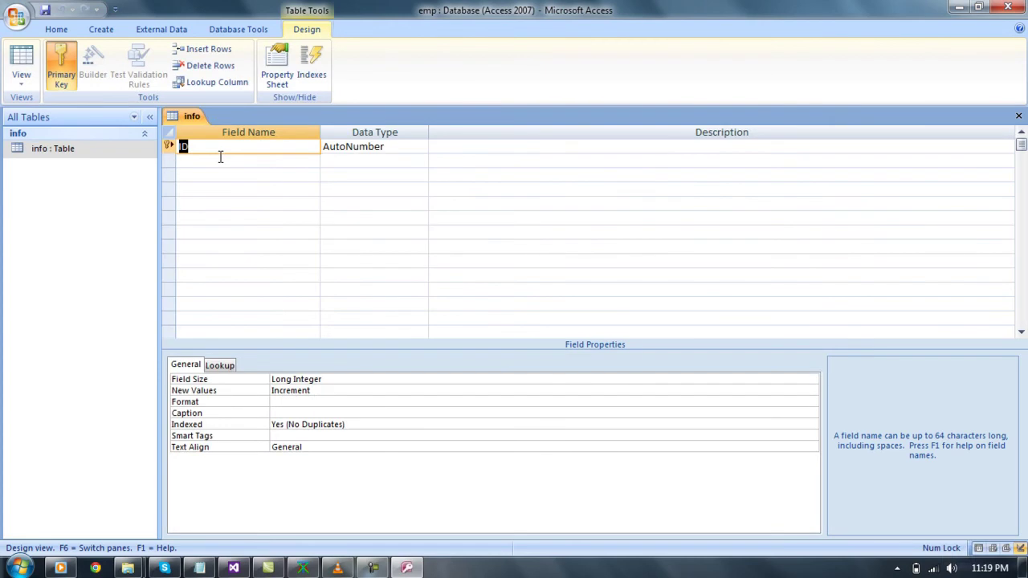
pyautogui.write('eid')
pyautogui.press('Tab')
pyautogui.press('Tab')
pyautogui.press('Tab')
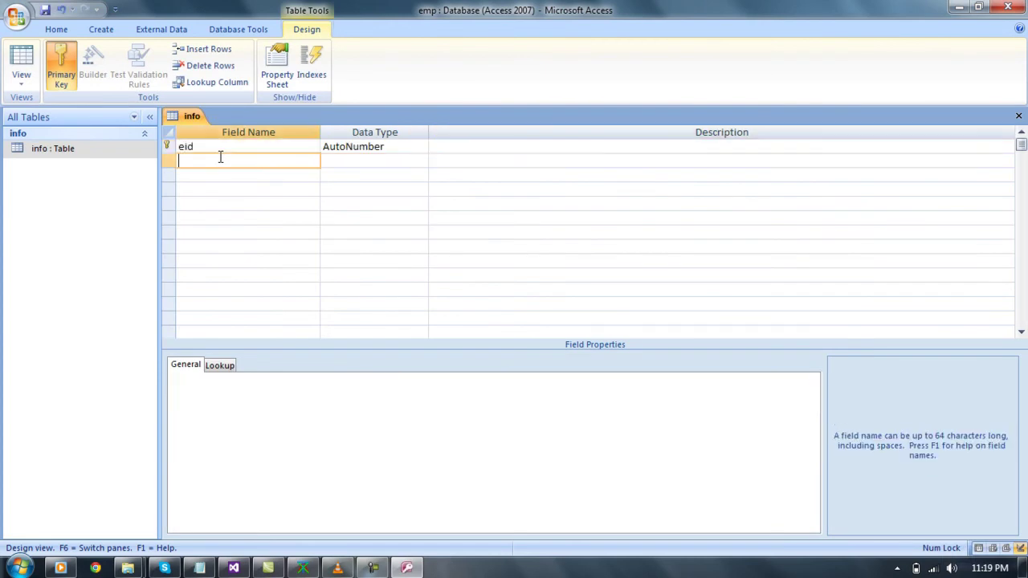
pyautogui.hotkey('alt', 'Tab')
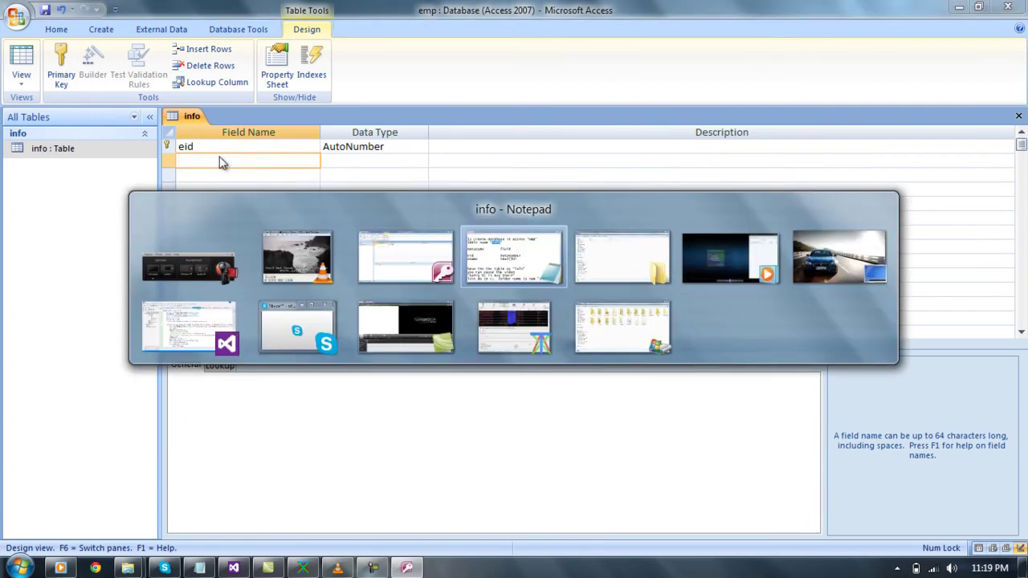
pyautogui.click(161, 275)
pyautogui.moveTo(117, 303); pyautogui.dragTo(3, 304)
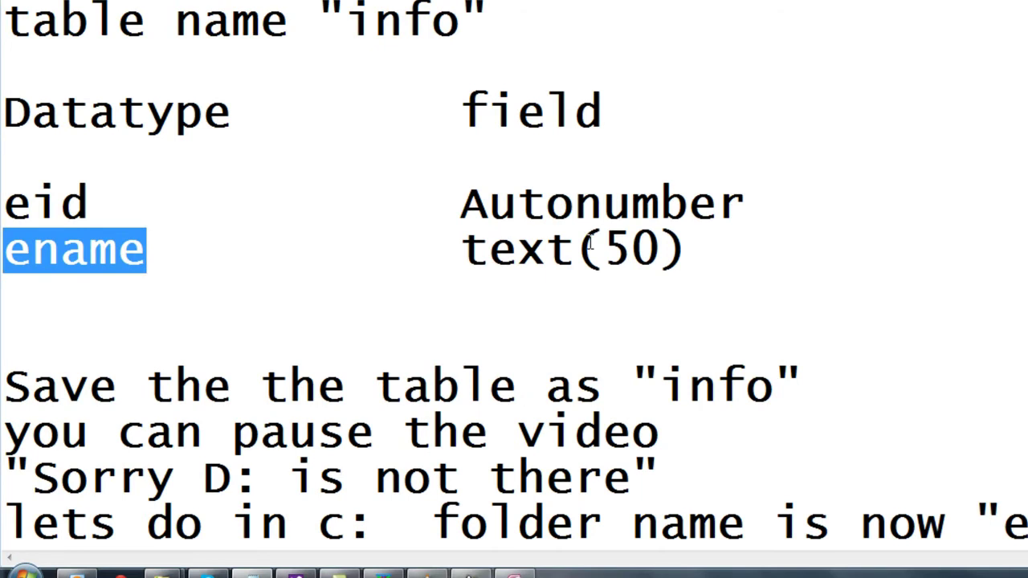
pyautogui.moveTo(687, 245); pyautogui.dragTo(594, 245)
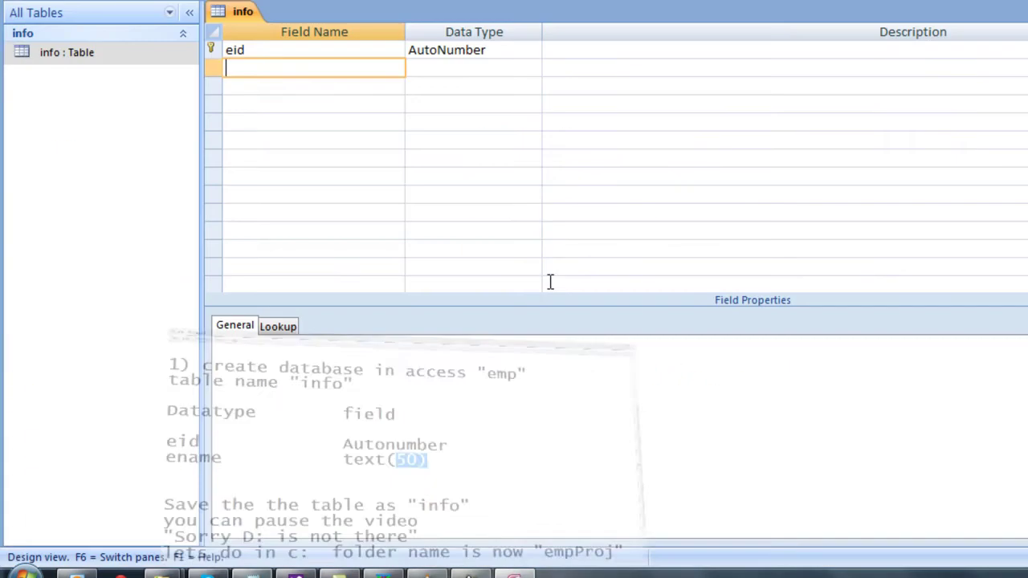
# Add an ename field of data type Text with field size 50.
pyautogui.write('ename')
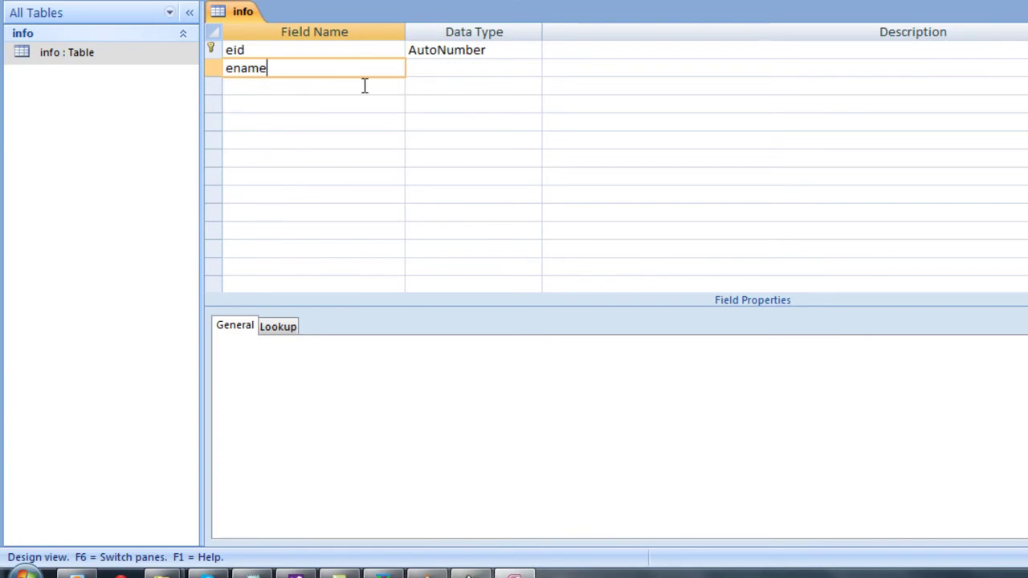
pyautogui.click(473, 68)
pyautogui.doubleClick(386, 344)
pyautogui.write('50')
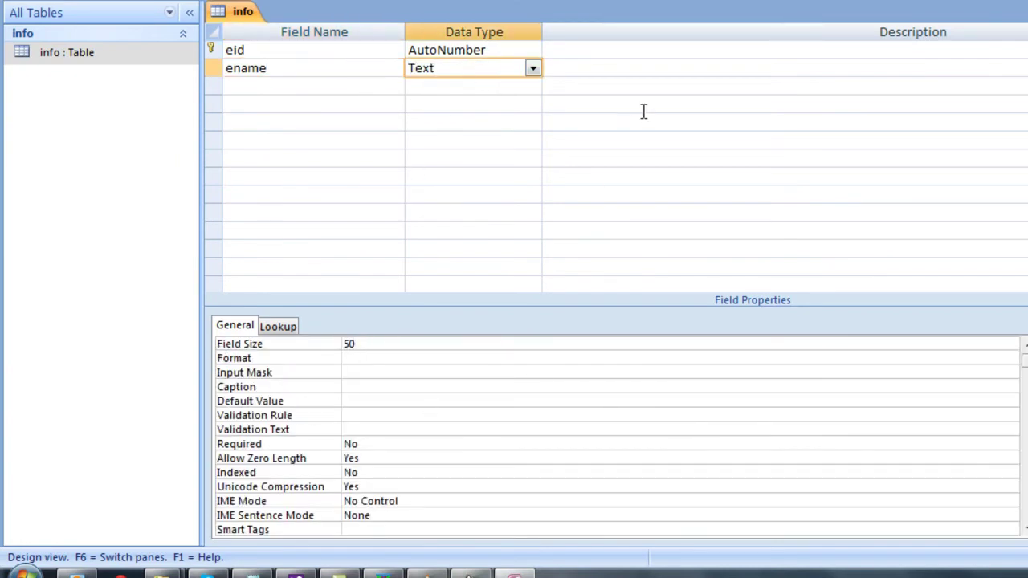
pyautogui.press('Return')
# Close the info table design, saving the changes.
pyautogui.hotkey('alt', 'Tab')
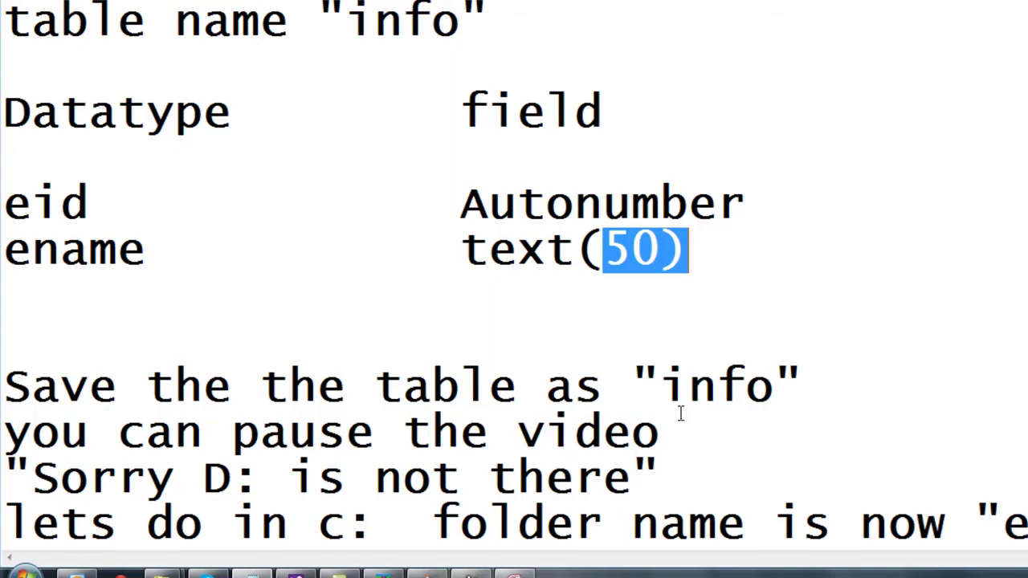
pyautogui.click(833, 302)
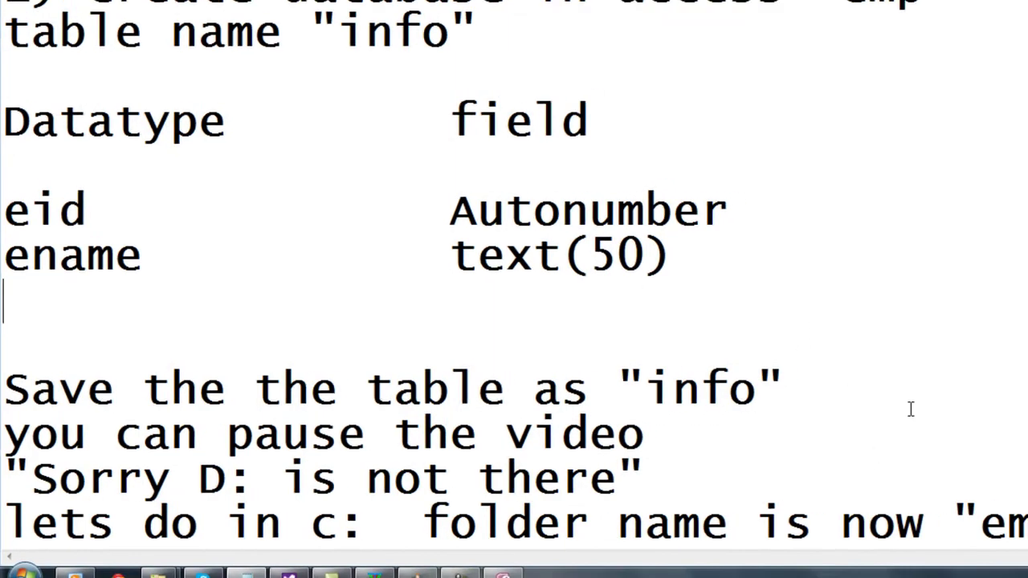
pyautogui.scroll(-1, 424, 510)
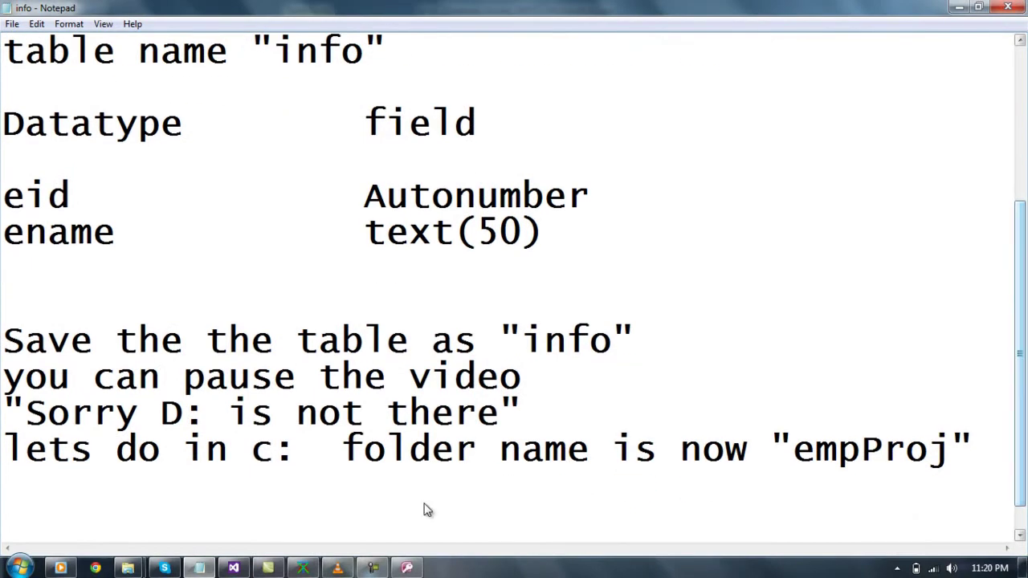
pyautogui.click(302, 568)
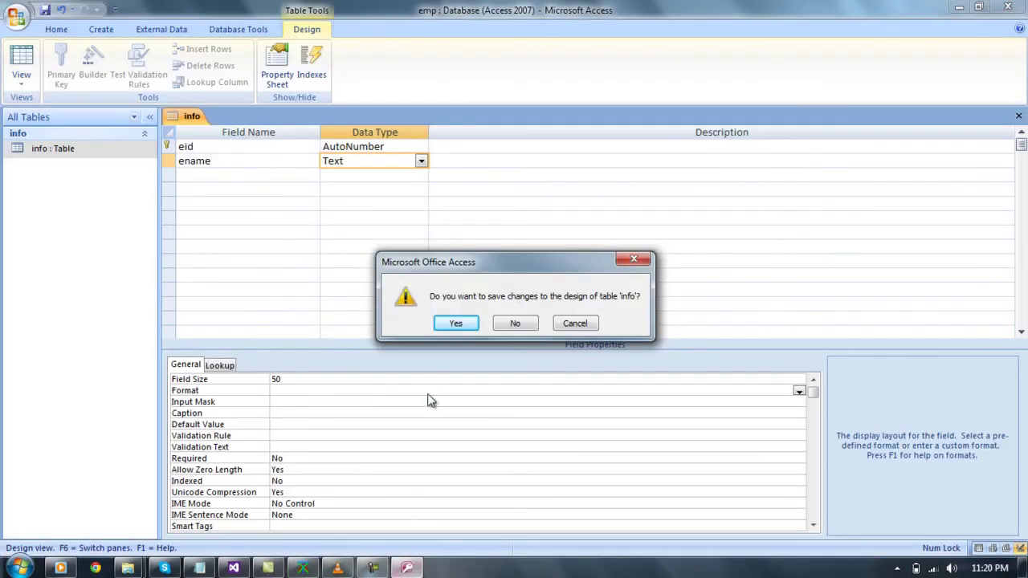
pyautogui.click(466, 326)
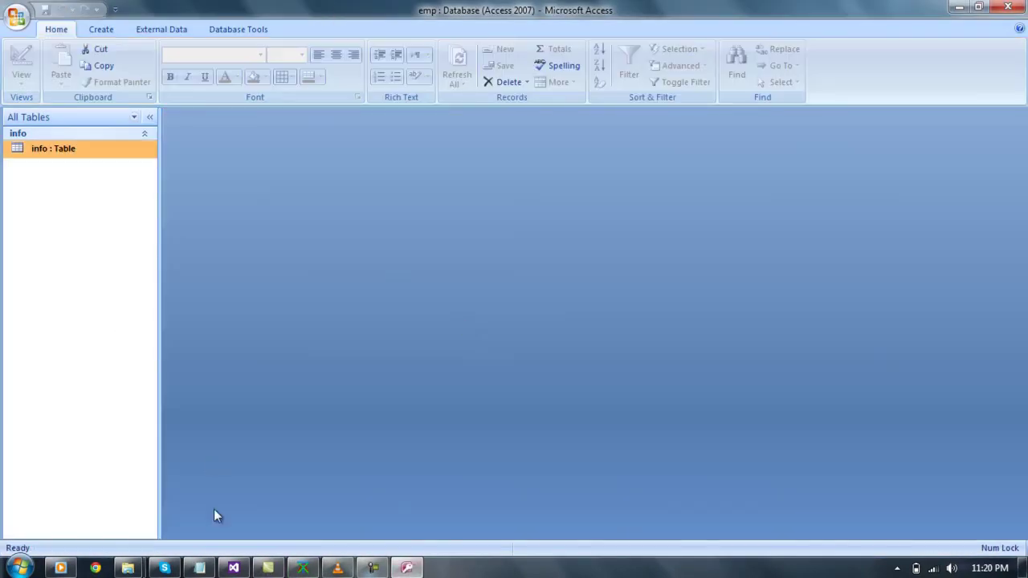
# Clear the old notes and type 'we have created database'.
pyautogui.click(200, 568)
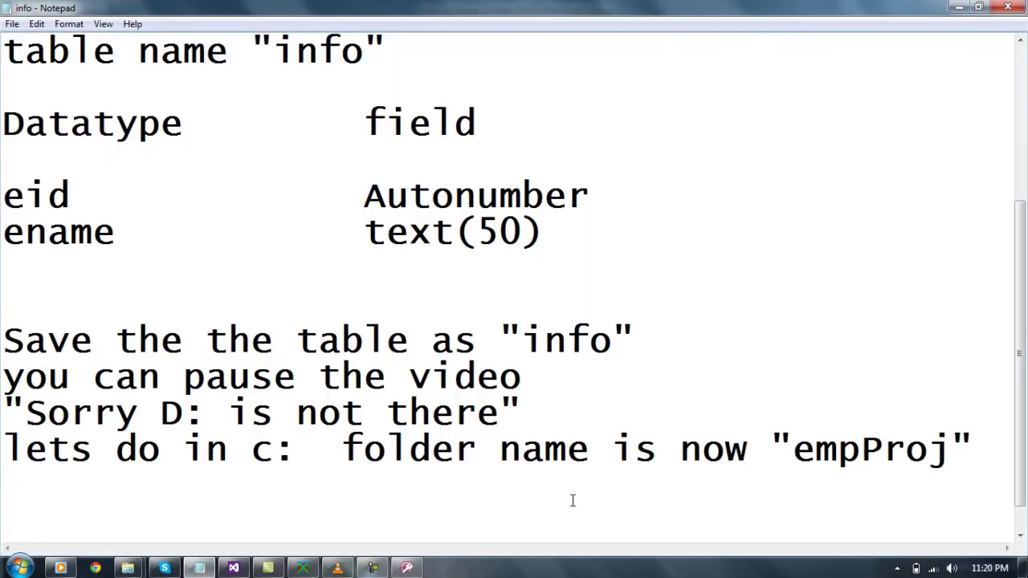
pyautogui.hotkey('ctrl', 'a')
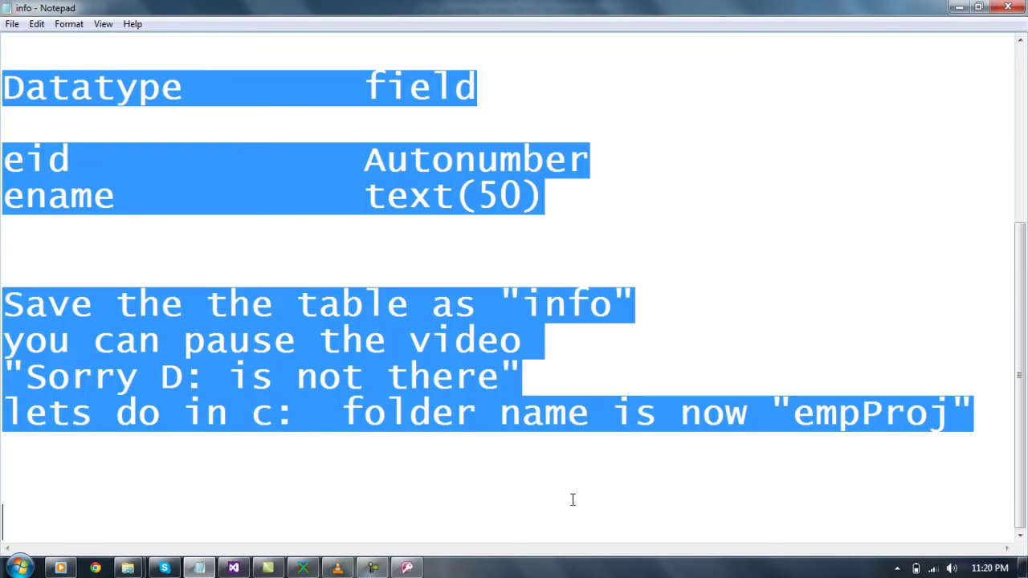
pyautogui.click(572, 500)
pyautogui.hotkey('ctrl', 'a')
pyautogui.press('Delete')
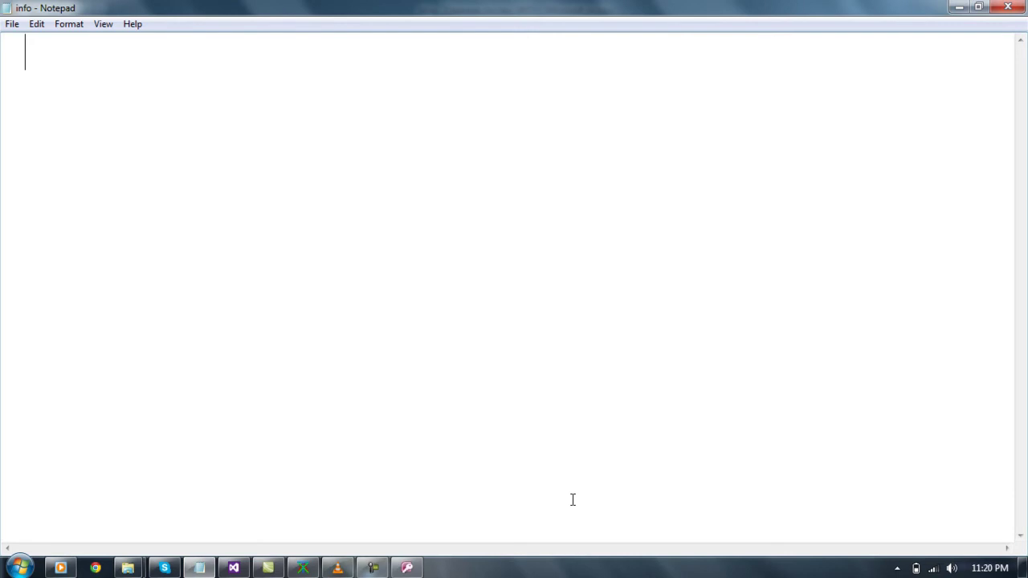
pyautogui.write('c')
pyautogui.press('BackSpace')
pyautogui.write('we ahev')
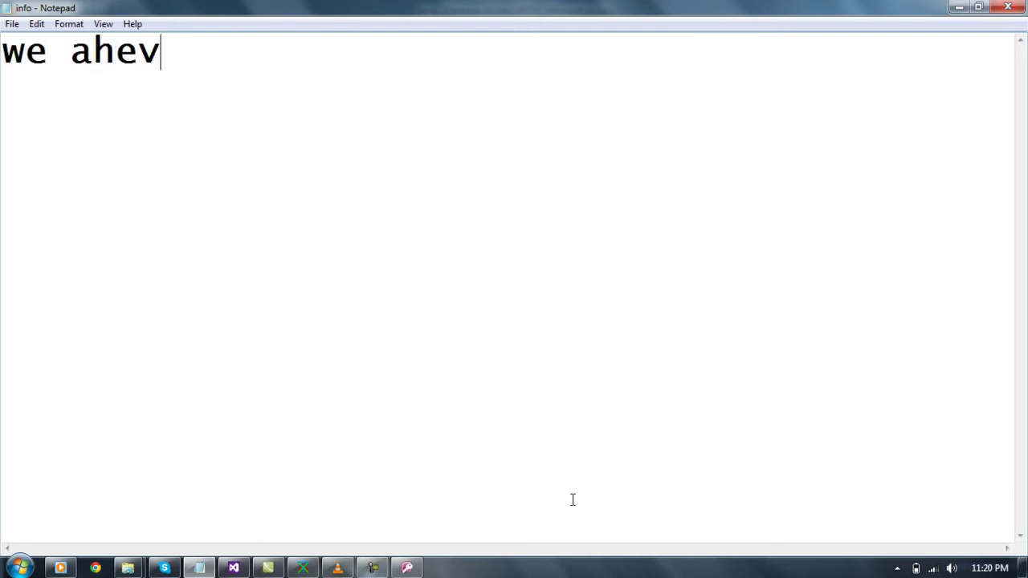
pyautogui.press('BackSpace')
pyautogui.press('BackSpace')
pyautogui.press('BackSpace')
pyautogui.press('BackSpace')
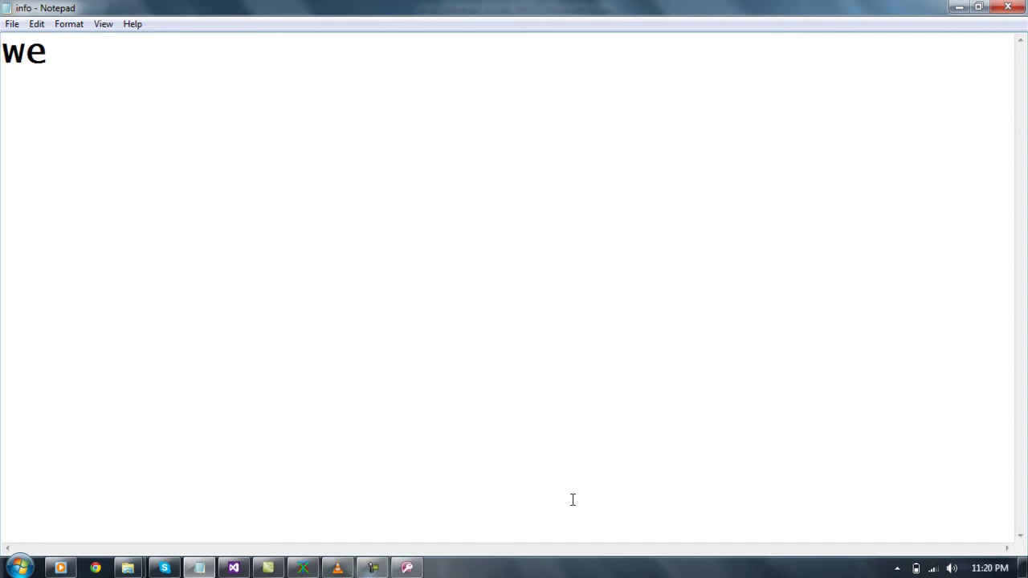
pyautogui.write(' have cr')
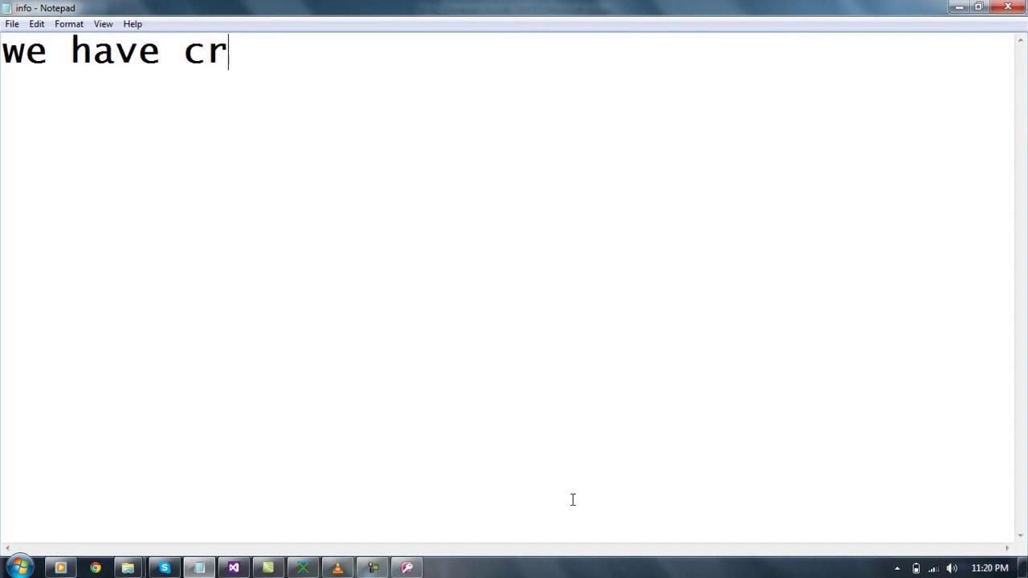
pyautogui.write('eated da')
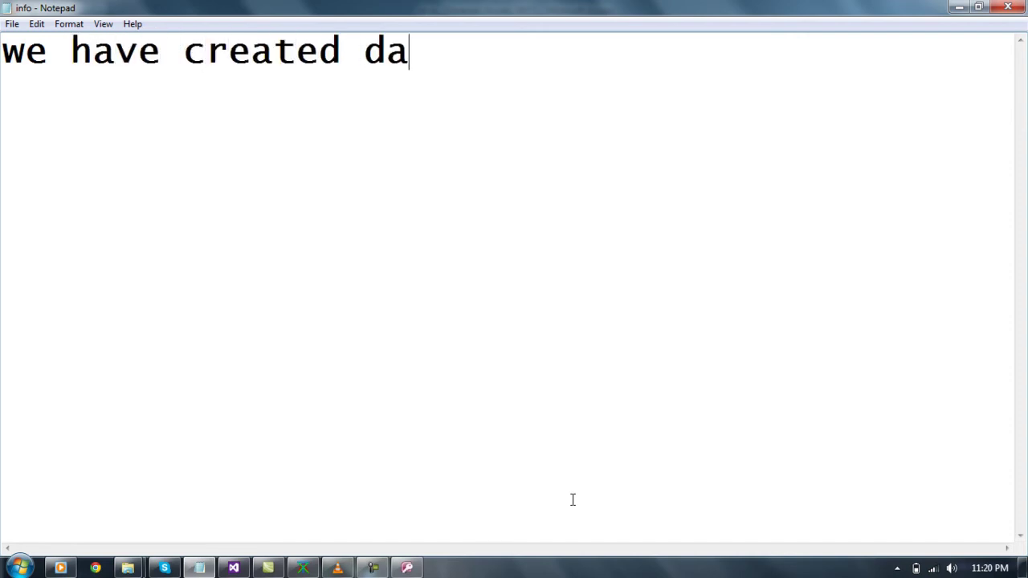
pyautogui.write('tabase')
pyautogui.press('Return')
# Add the line 'now insert the 1 record'.
pyautogui.write('now u')
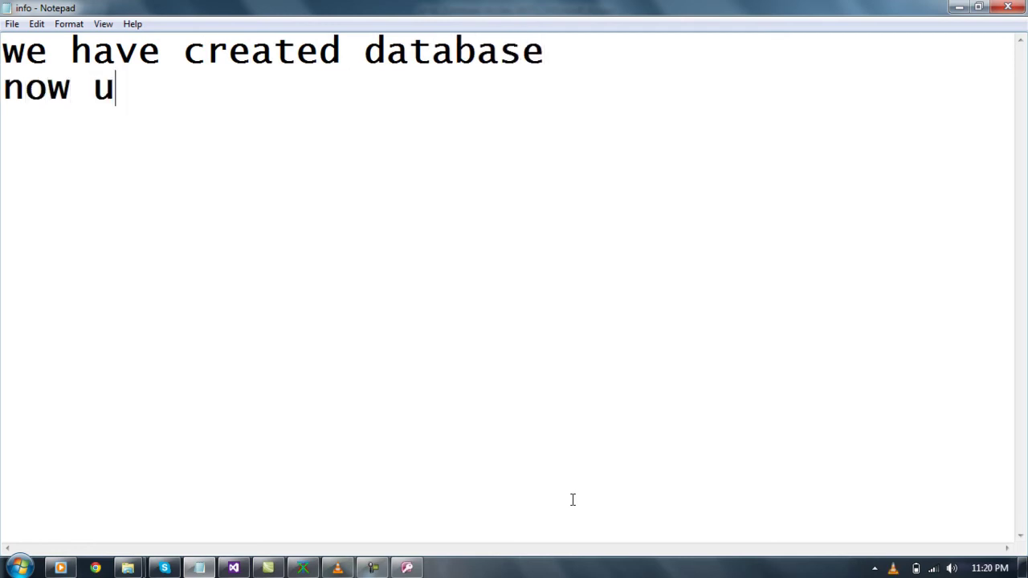
pyautogui.write('in')
pyautogui.press('BackSpace')
pyautogui.press('BackSpace')
pyautogui.press('BackSpace')
pyautogui.write('insert the ')
pyautogui.write('du')
pyautogui.press('BackSpace')
pyautogui.press('BackSpace')
pyautogui.write('1 re')
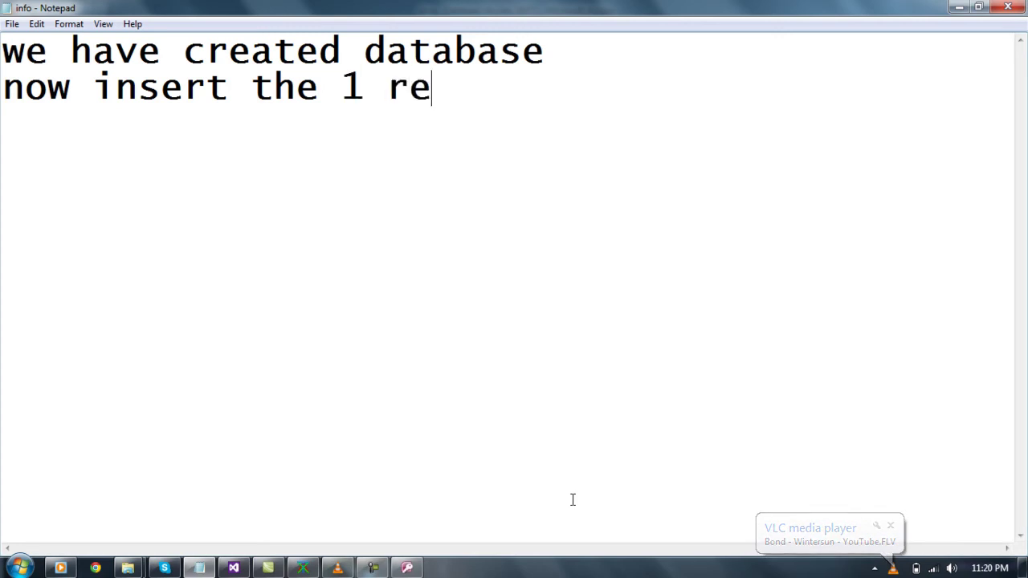
pyautogui.write('cord')
# Type a tab-separated sample record line '007 bond'.
pyautogui.press('Return')
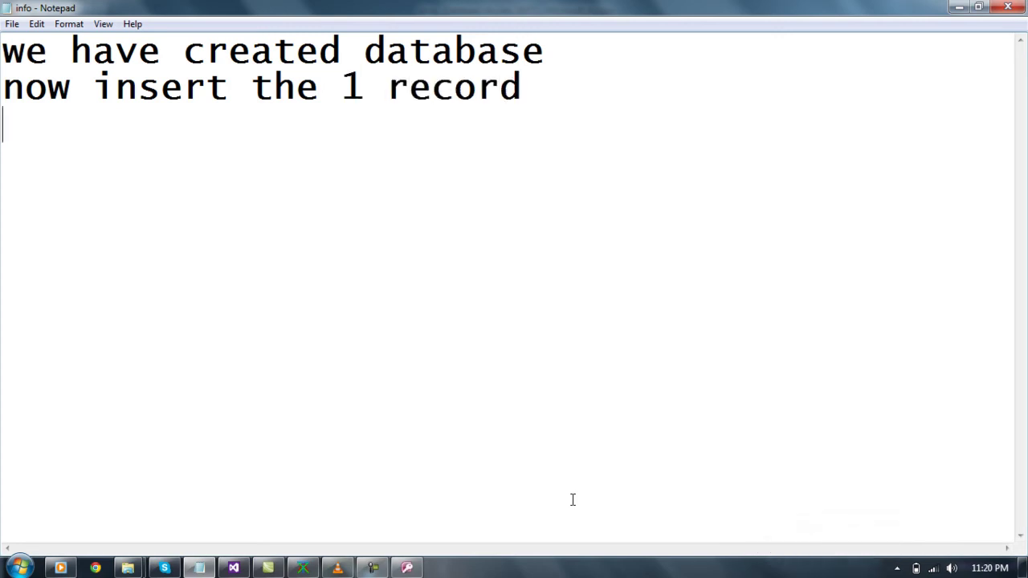
pyautogui.write('001')
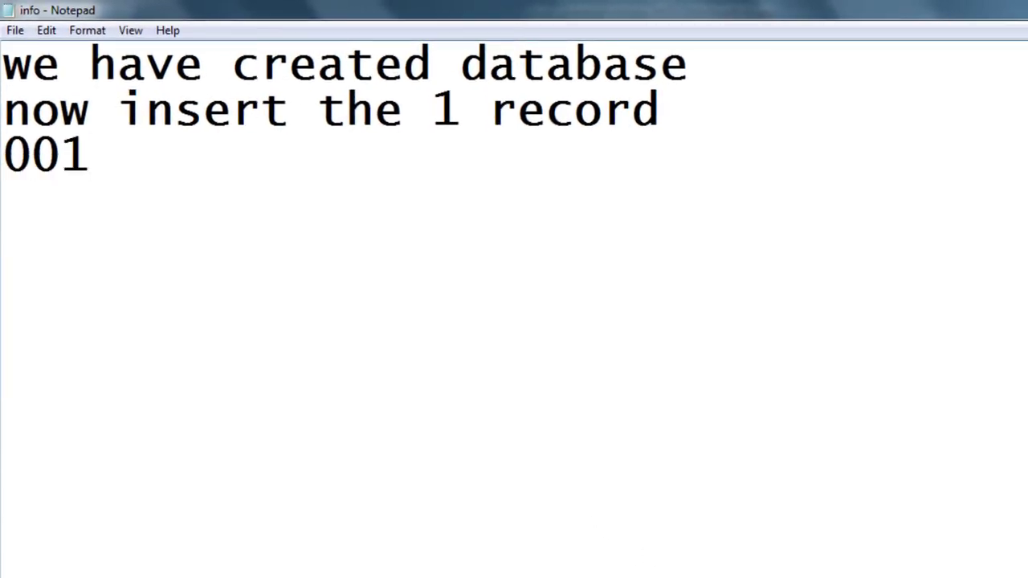
pyautogui.press('BackSpace')
pyautogui.write('7')
pyautogui.press('Tab')
pyautogui.write('ja')
pyautogui.press('BackSpace')
pyautogui.press('BackSpace')
pyautogui.write('bo')
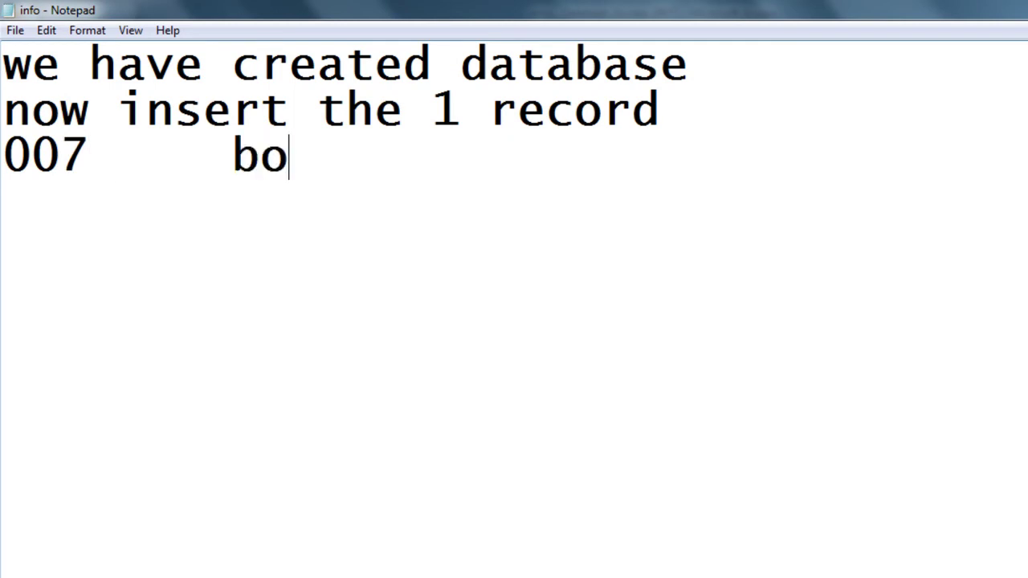
pyautogui.write('nd')
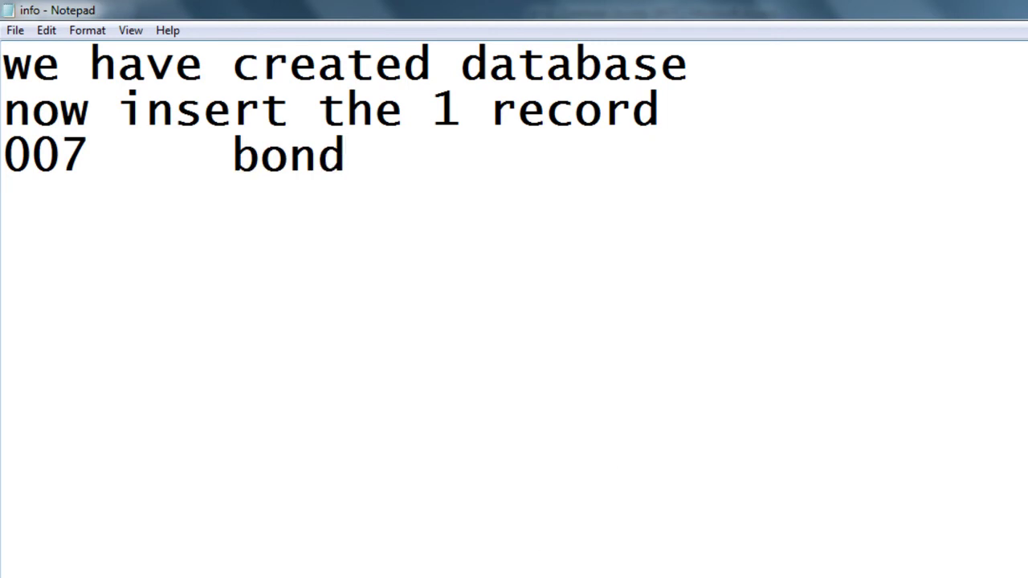
# Insert a blank line and replace '007 bond' with 1, a tab, and the employee name.
pyautogui.click(677, 110)
pyautogui.press('Return')
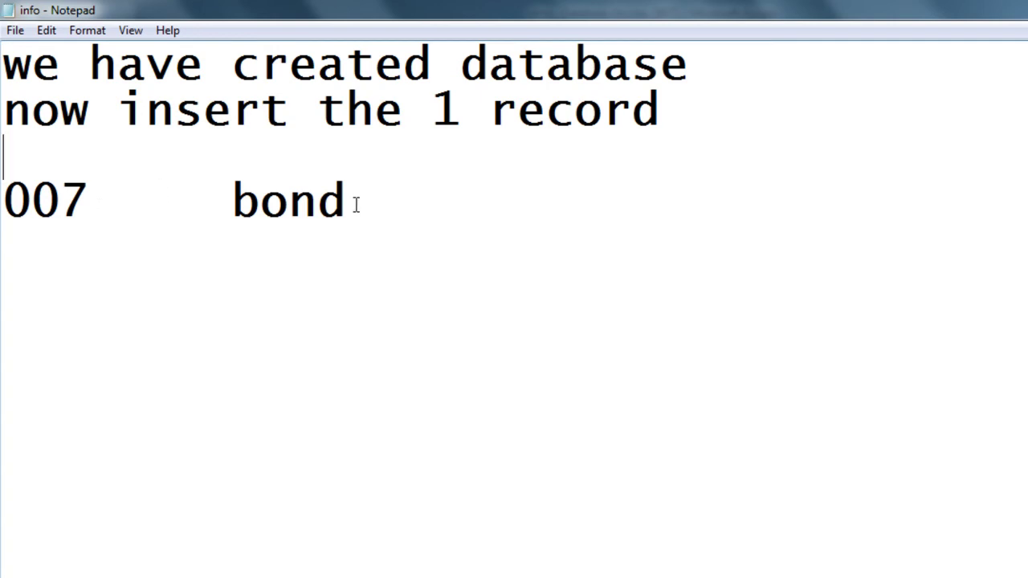
pyautogui.moveTo(362, 202); pyautogui.dragTo(2, 207)
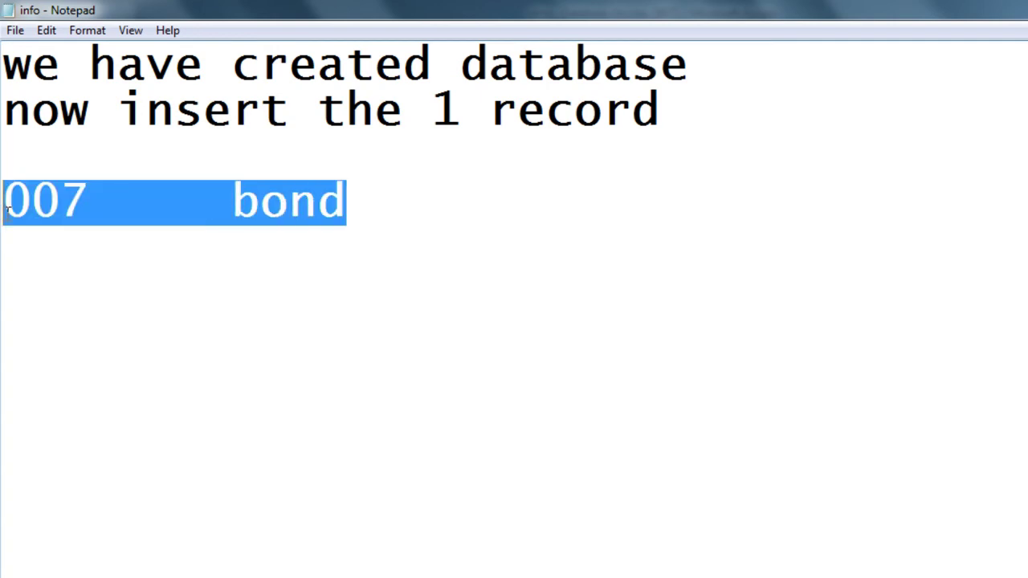
pyautogui.write('1')
pyautogui.press('Tab')
pyautogui.write('sandeep')
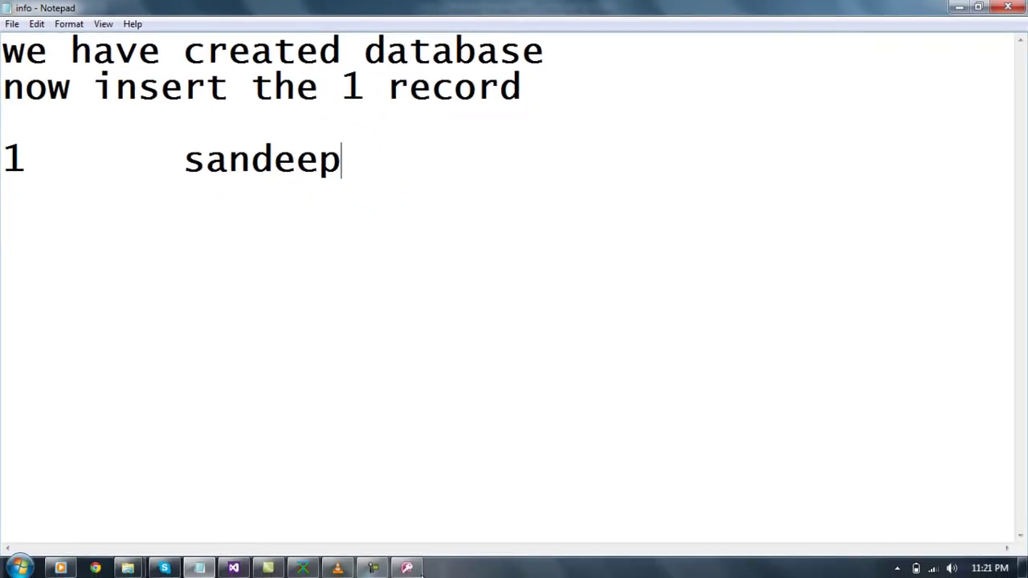
# Open the info table, enter the employee name as record eid 1, then close the datasheet.
pyautogui.click(406, 568)
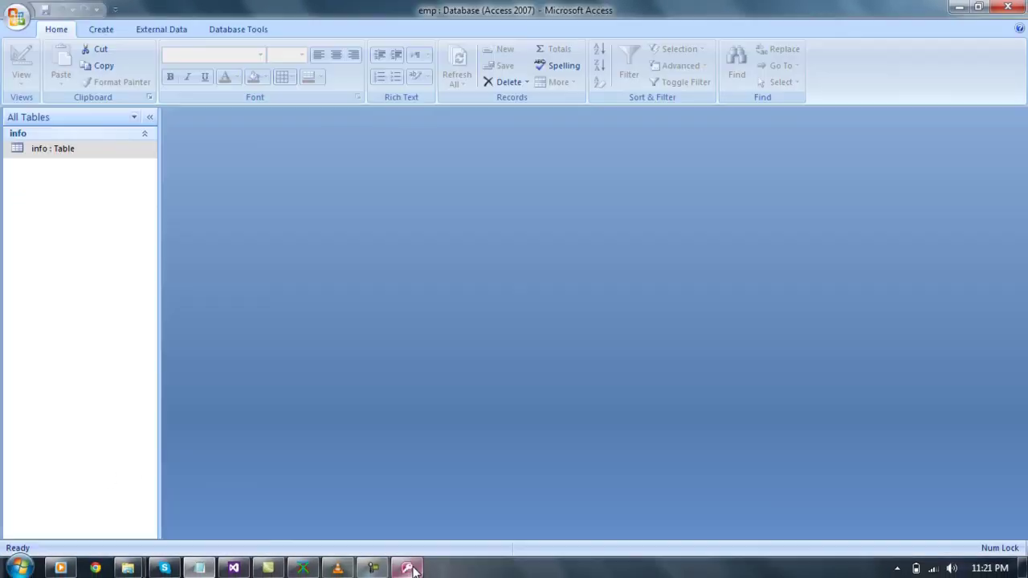
pyautogui.rightClick(103, 154)
pyautogui.click(109, 156)
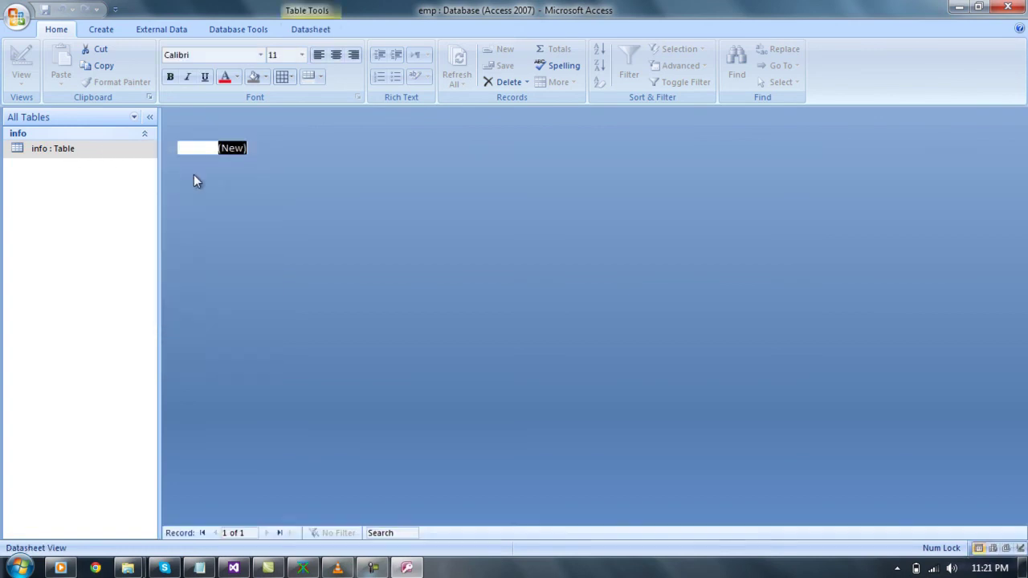
pyautogui.click(281, 149)
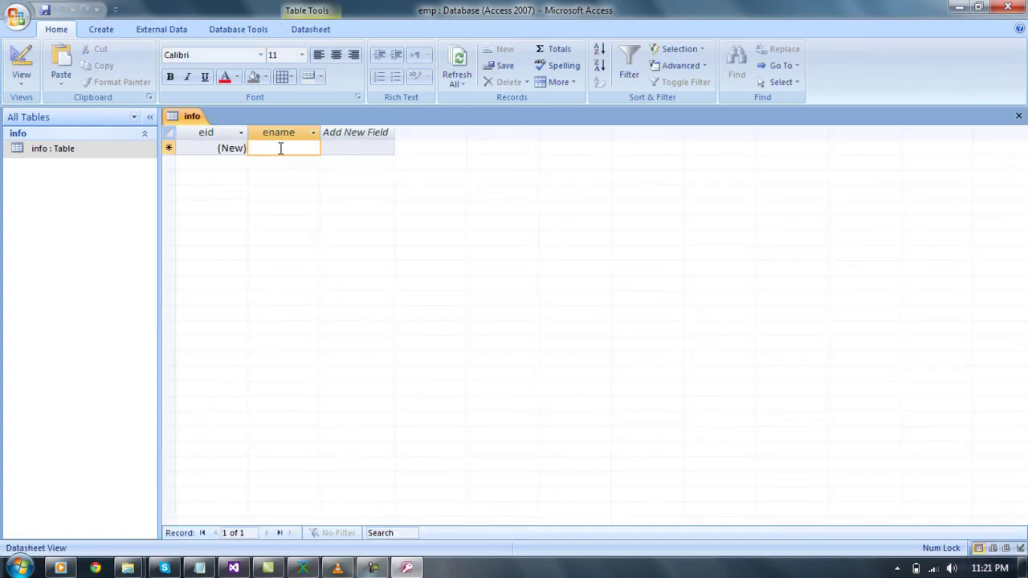
pyautogui.write('sandeep')
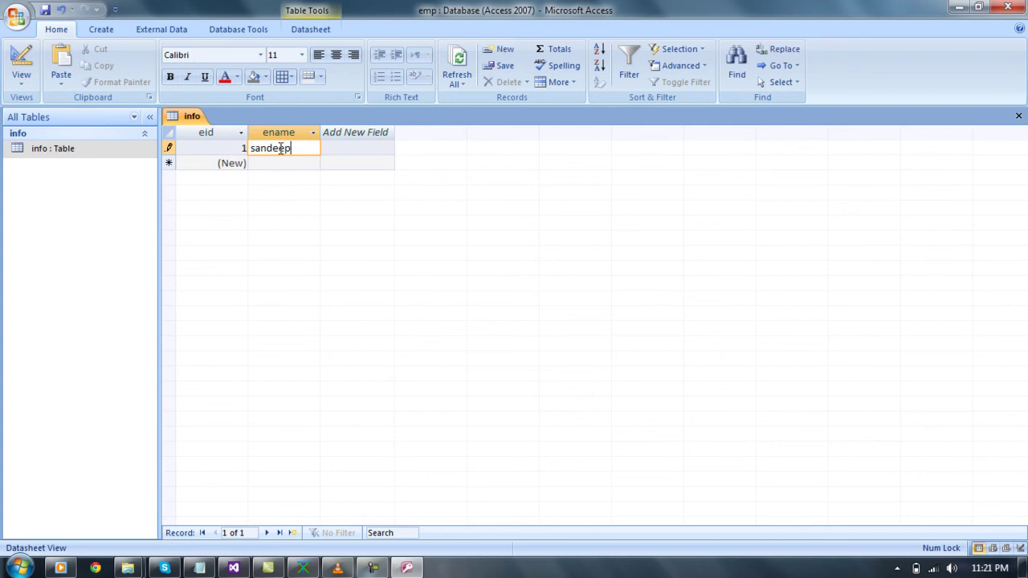
pyautogui.press('Return')
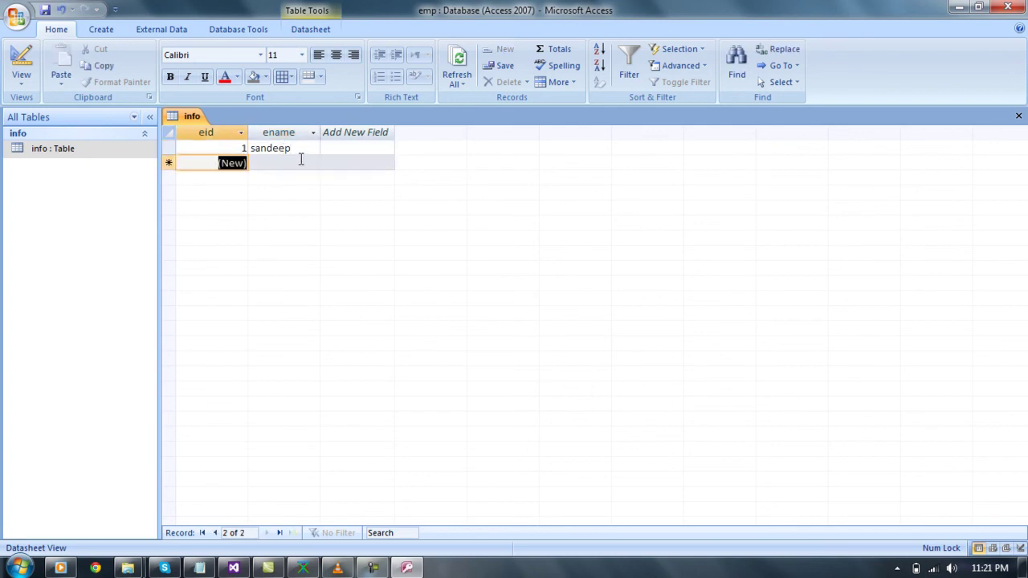
pyautogui.click(300, 160)
pyautogui.click(1018, 115)
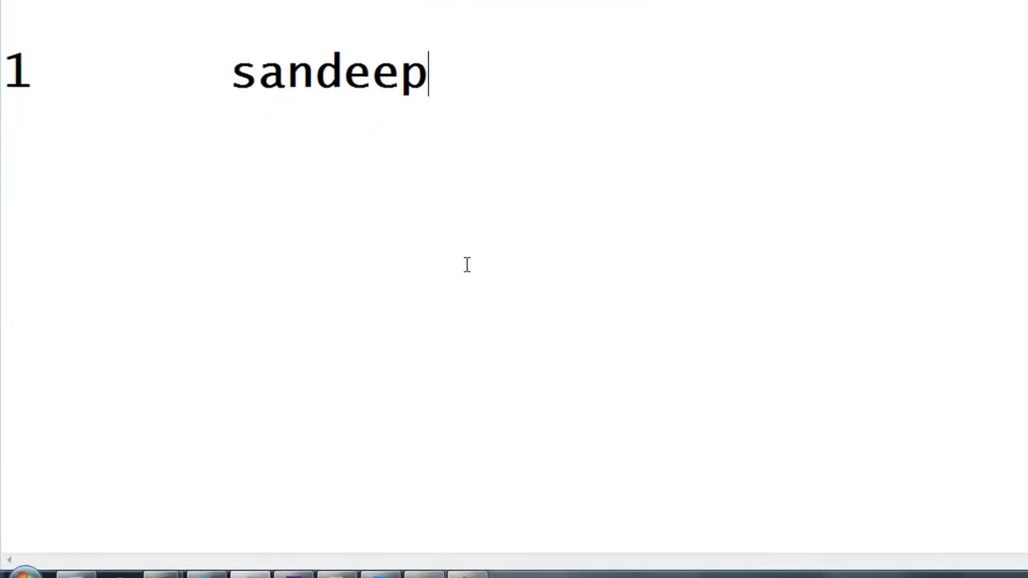
# Add the note 'steps finish of database creation' on a new line below the record.
pyautogui.press('Return')
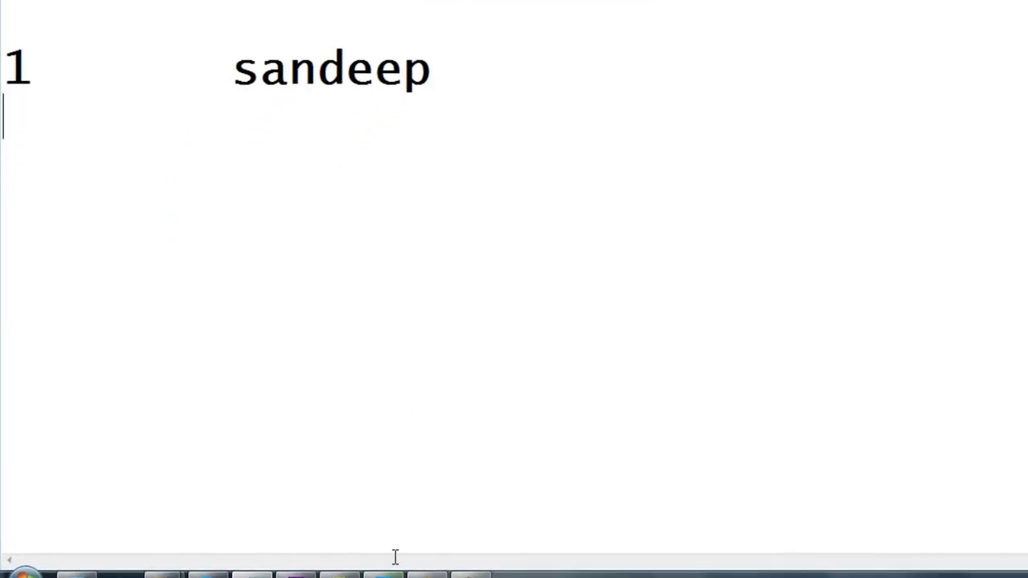
pyautogui.click(489, 72)
pyautogui.press('Return')
pyautogui.press('Return')
pyautogui.write('steps ')
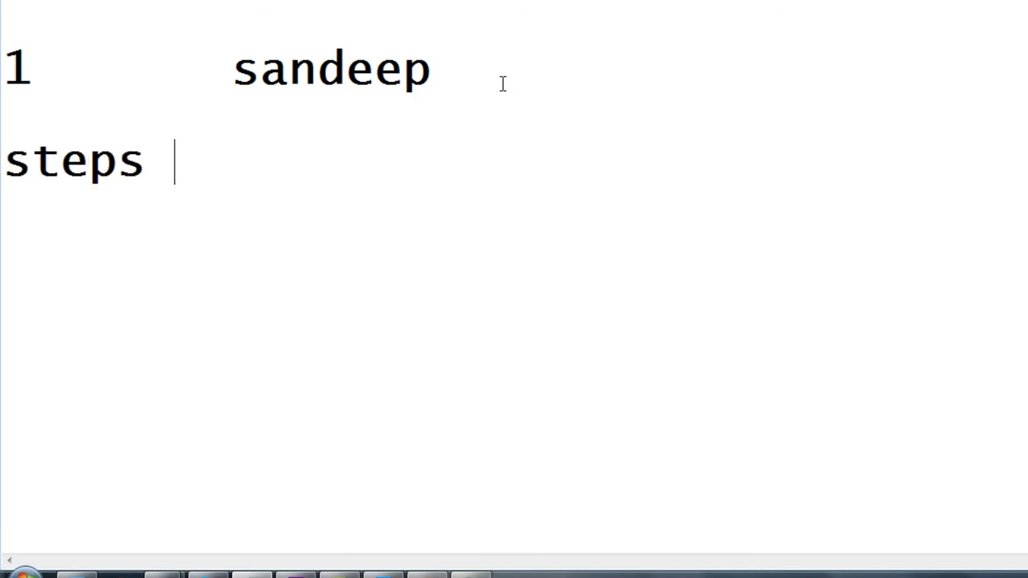
pyautogui.write('finish ')
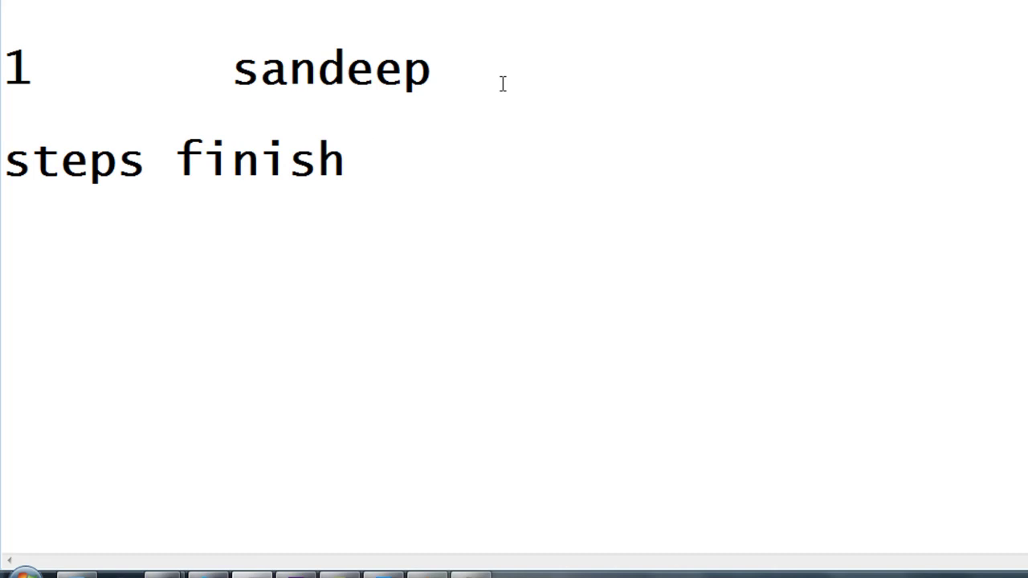
pyautogui.write('of database creation')
# Add notes to open Visual Studio 2012 (or 2008/2010) and that Access 2003/2007/2010 also work.
pyautogui.press('Return')
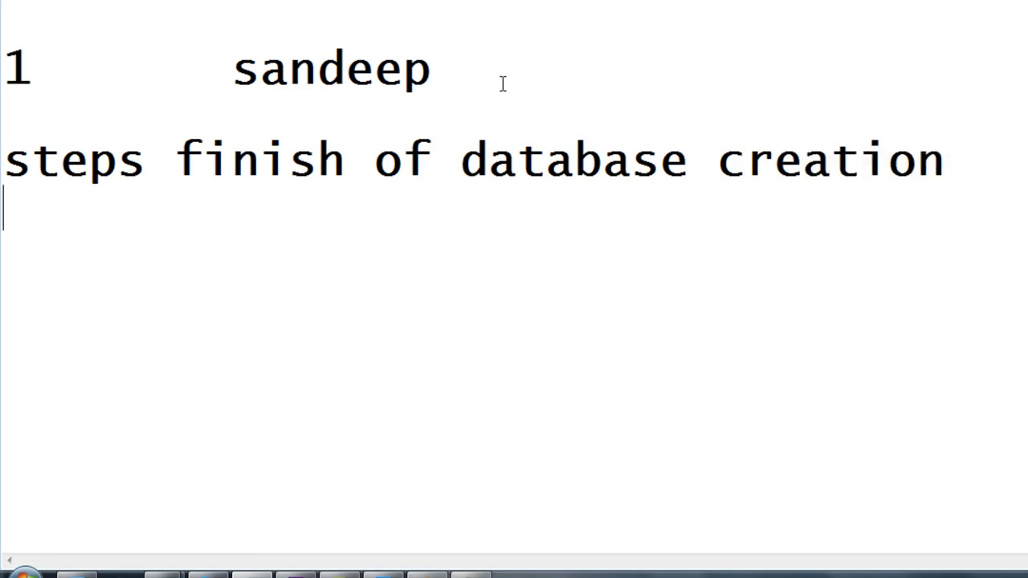
pyautogui.write('b')
pyautogui.press('BackSpace')
pyautogui.write('open visual stud')
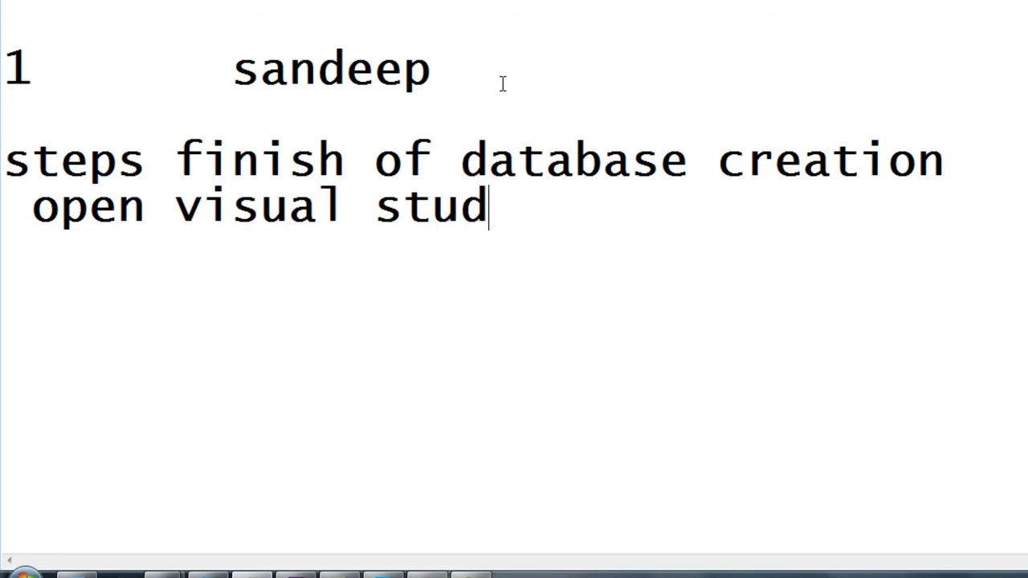
pyautogui.write('io')
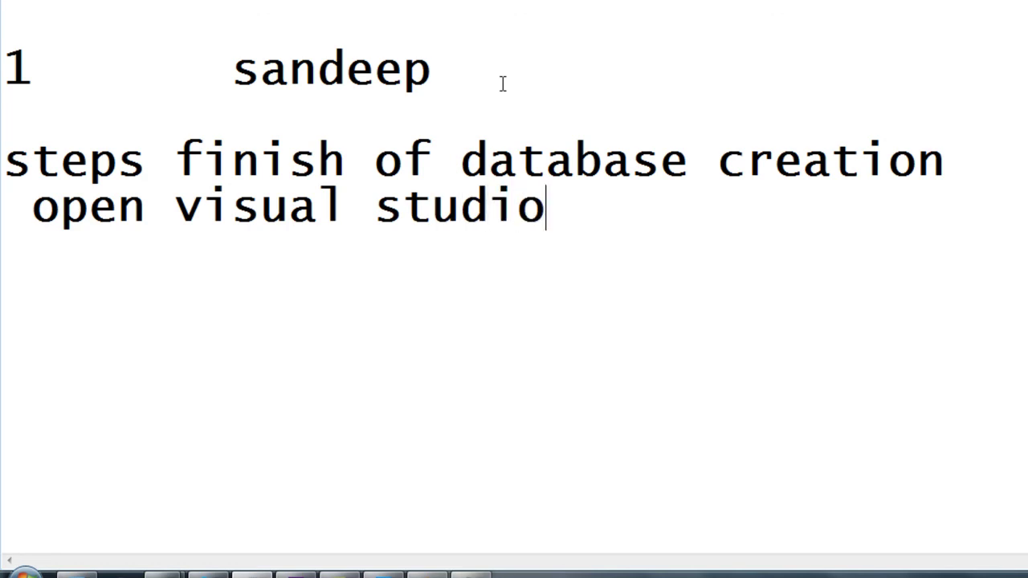
pyautogui.write(' 20')
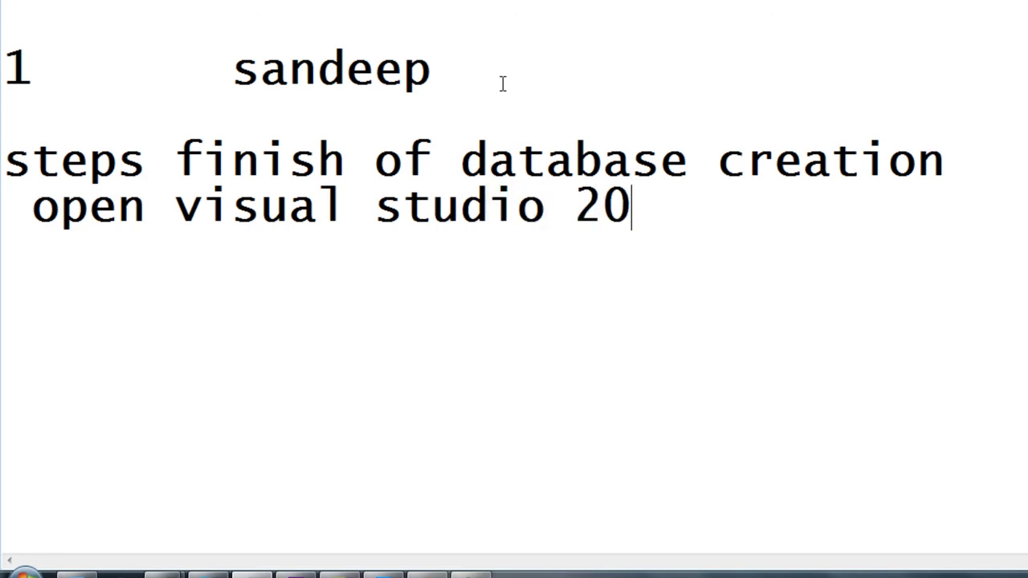
pyautogui.write('12 ')
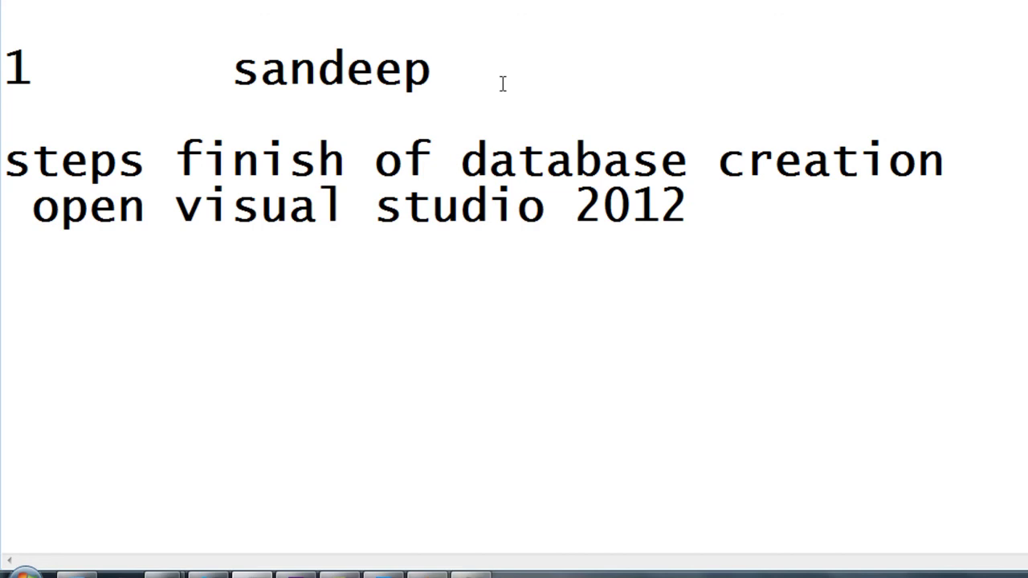
pyautogui.write('yo')
pyautogui.write('u can use visual studio 2')
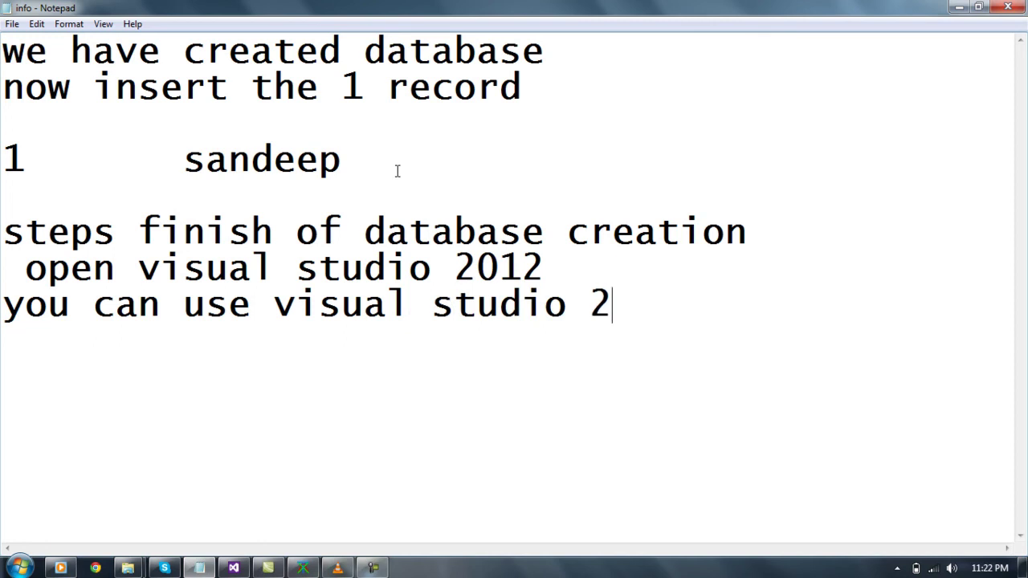
pyautogui.write('008/2010')
pyautogui.press('Return')
pyautogui.write('stesp a')
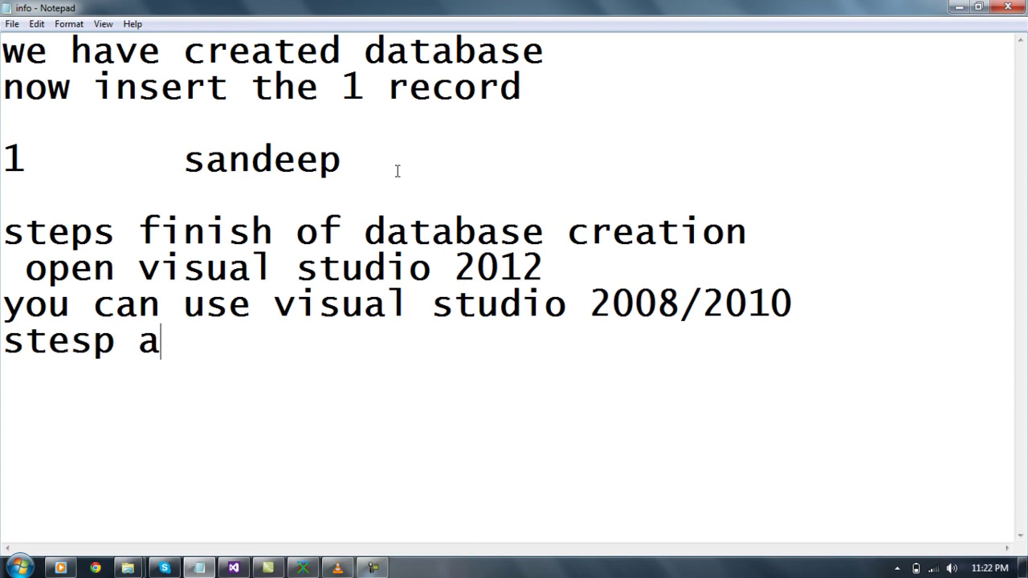
pyautogui.write('re ')
pyautogui.write('sa')
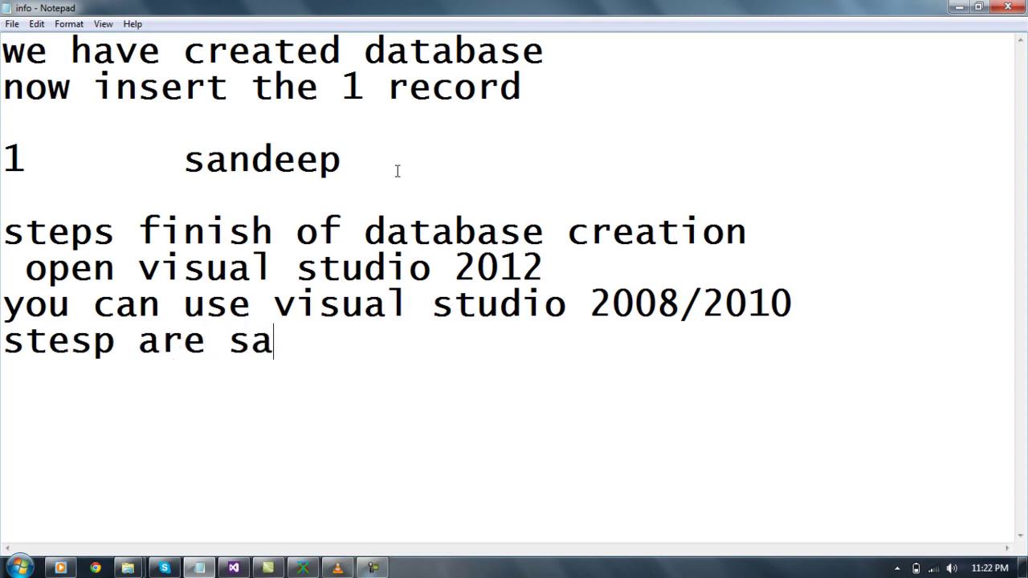
pyautogui.write('me')
pyautogui.write('even you can use ')
pyautogui.write('Access ')
pyautogui.write('2003')
pyautogui.write('/')
pyautogui.write('2007')
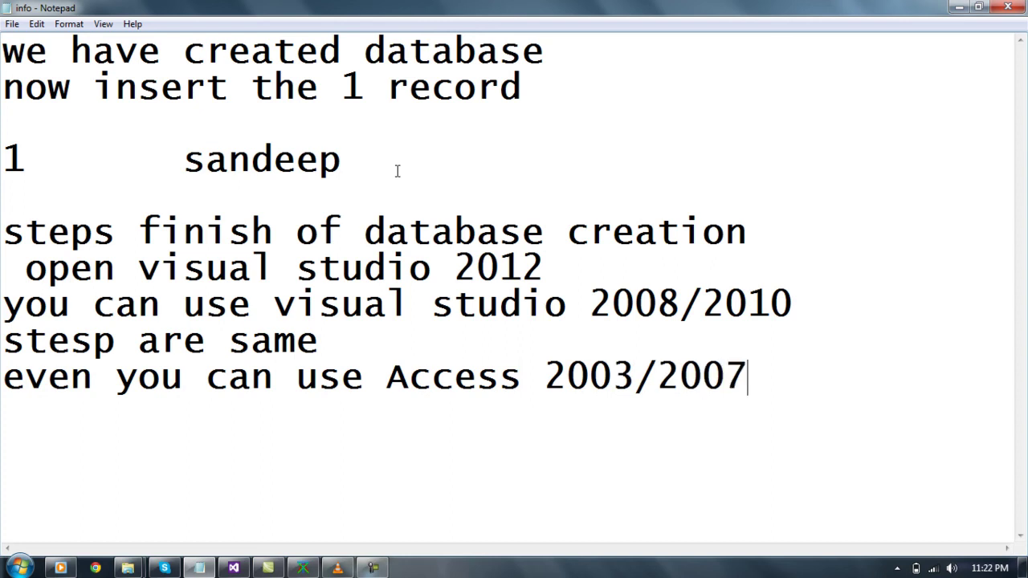
pyautogui.write('/200')
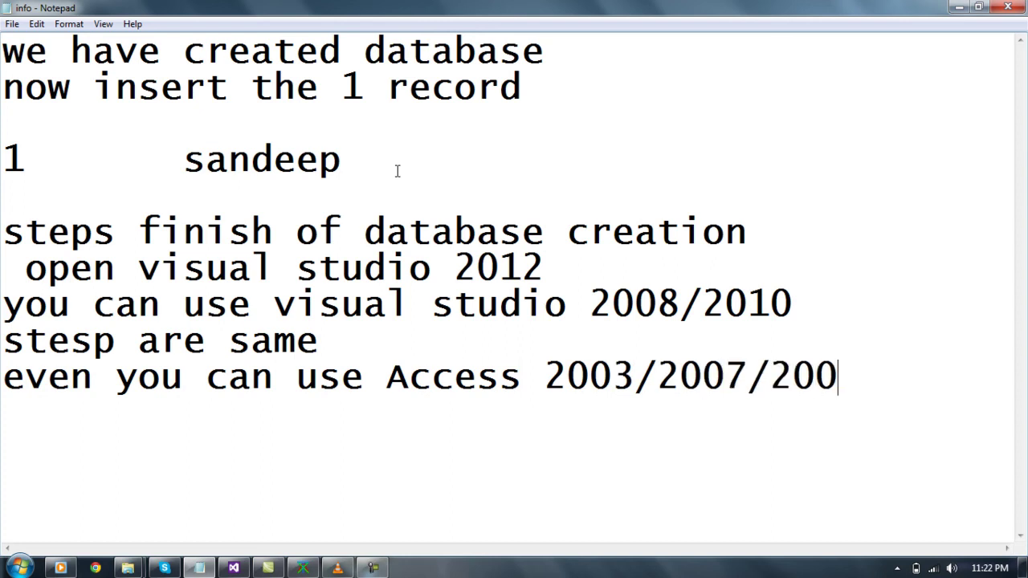
pyautogui.press('BackSpace')
pyautogui.write('10')
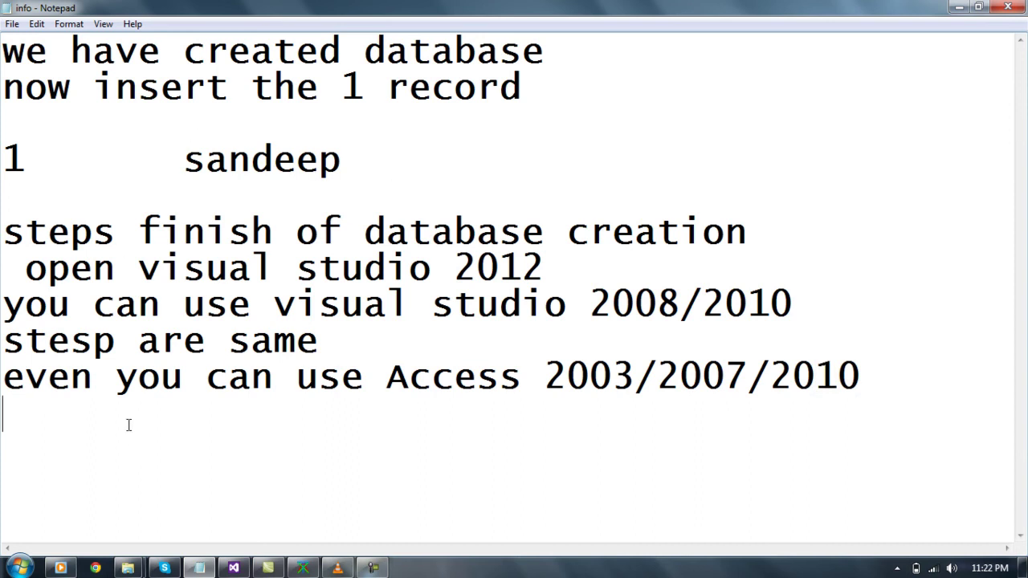
pyautogui.press('Return')
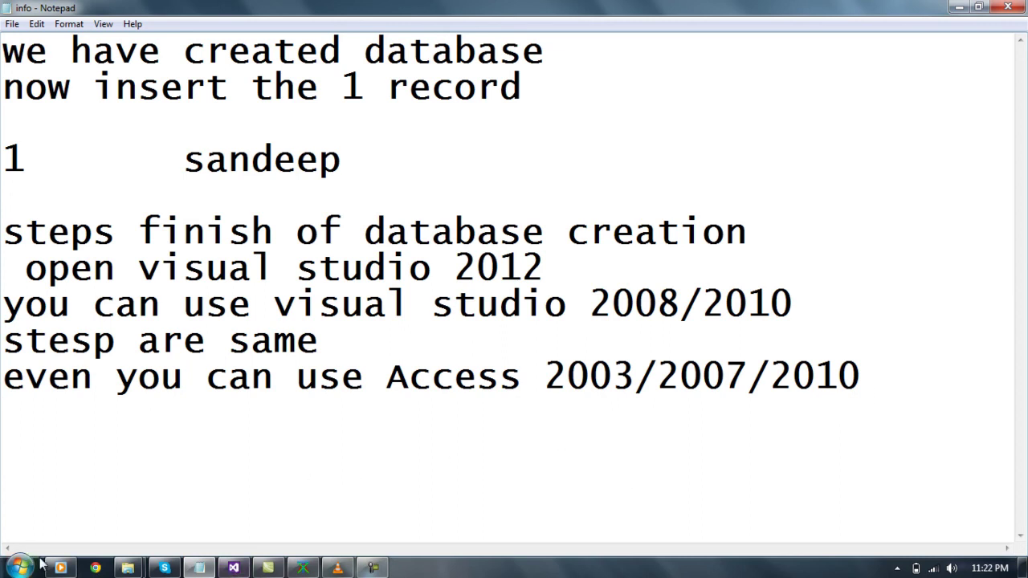
# Launch Visual Studio 2012 from the Start menu and bring Notepad back to the front.
pyautogui.click(19, 568)
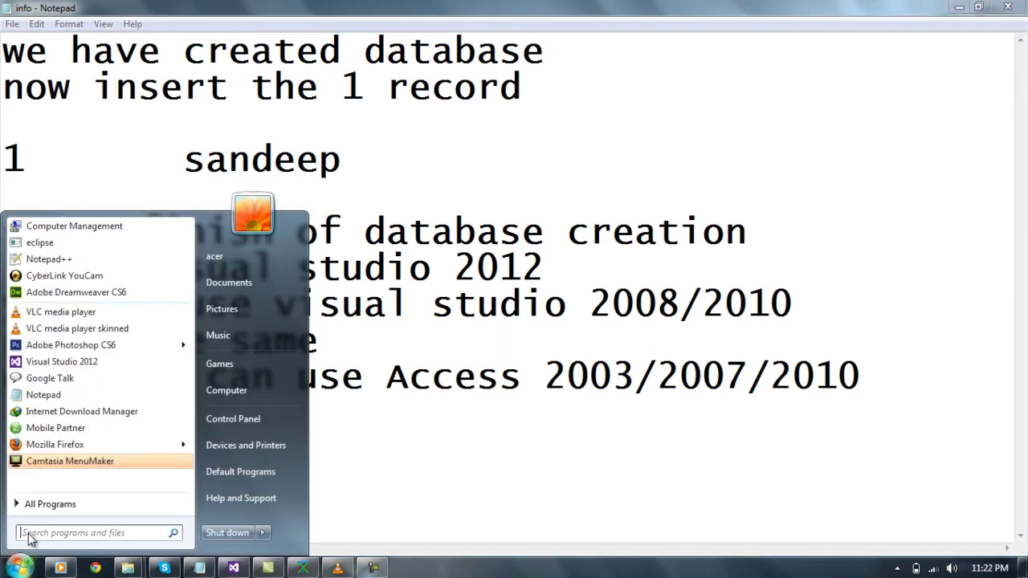
pyautogui.click(94, 363)
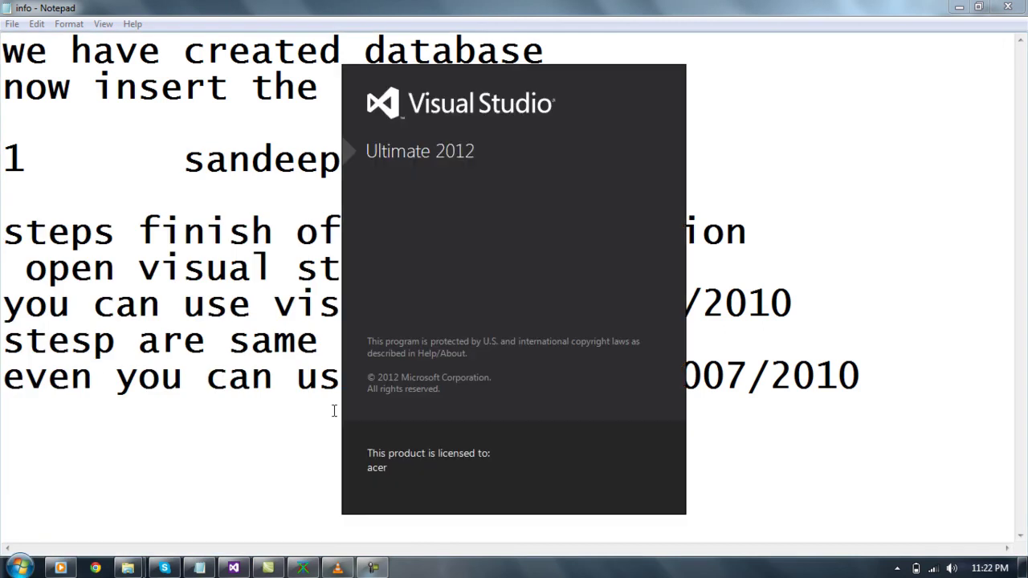
pyautogui.click(269, 402)
# Type 'i' at the end of the last note and select all the notes text.
pyautogui.click(890, 379)
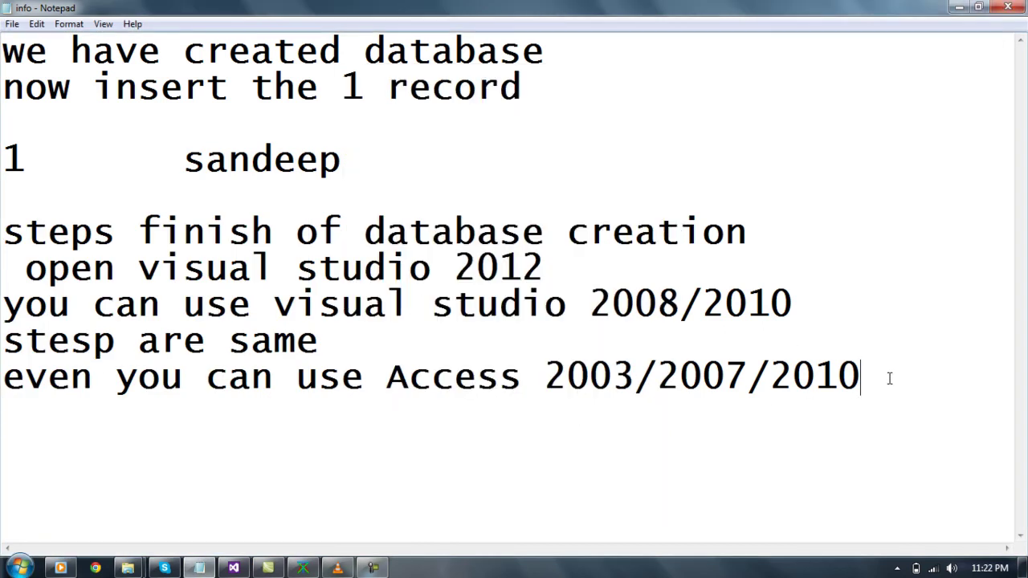
pyautogui.write('i')
pyautogui.hotkey('ctrl', 'a')
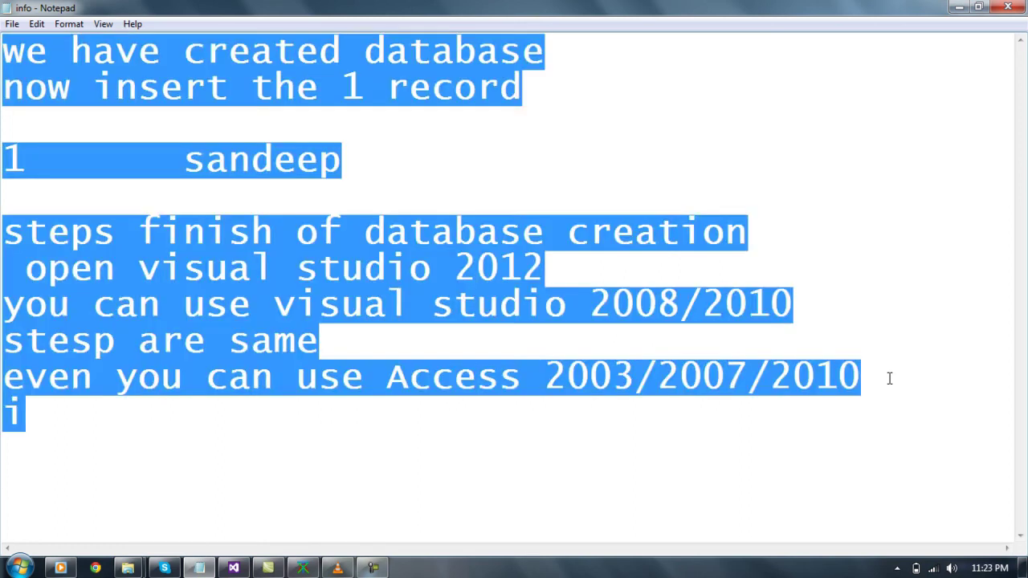